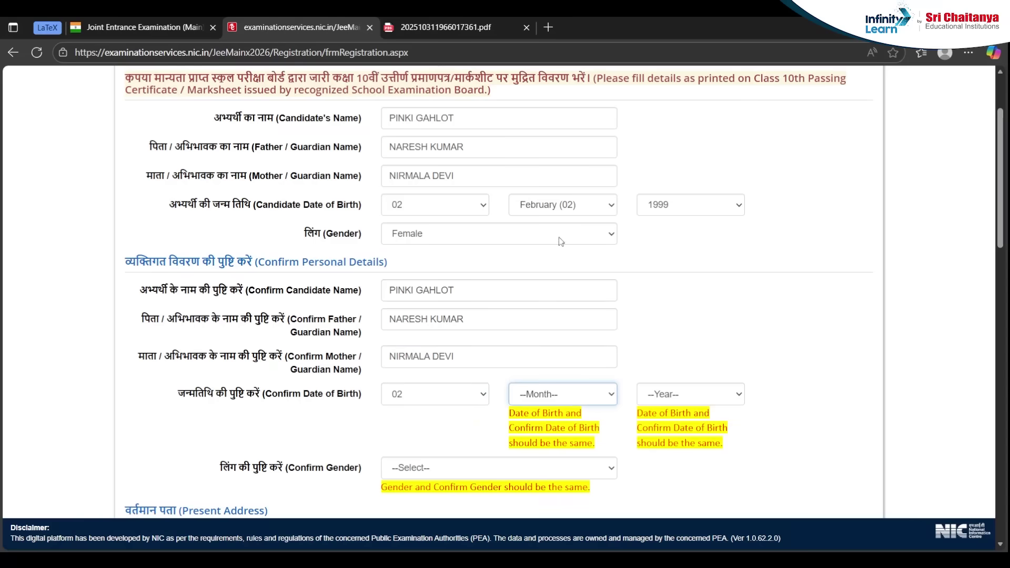
# Step: Confirm the birth year 1999 and the gender
pyautogui.write('1999')
pyautogui.scroll(-2, 548, 301)
pyautogui.write('f')
pyautogui.press('Tab')
# Step: Enter the present address lines, sub-locality and locality
pyautogui.click(426, 280)
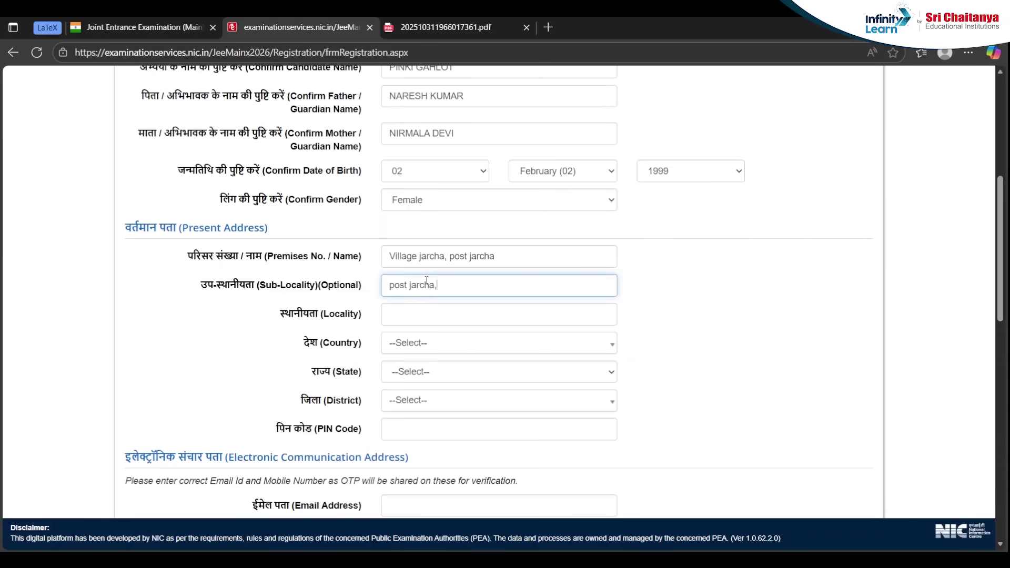
pyautogui.click(422, 314)
pyautogui.write('dadri')
# Step: Set the address country to India, state to UTTAR PRADESH, district, and enter the PIN code
pyautogui.click(436, 339)
pyautogui.click(450, 395)
pyautogui.press('Tab')
pyautogui.press('u')
pyautogui.click(476, 400)
pyautogui.scroll(-8, 442, 489)
pyautogui.click(441, 496)
pyautogui.click(474, 429)
pyautogui.write('203207')
# Step: Fill in the candidate's email, mobile number, its confirmation and alternate contact number
pyautogui.press('Tab')
pyautogui.press('Tab')
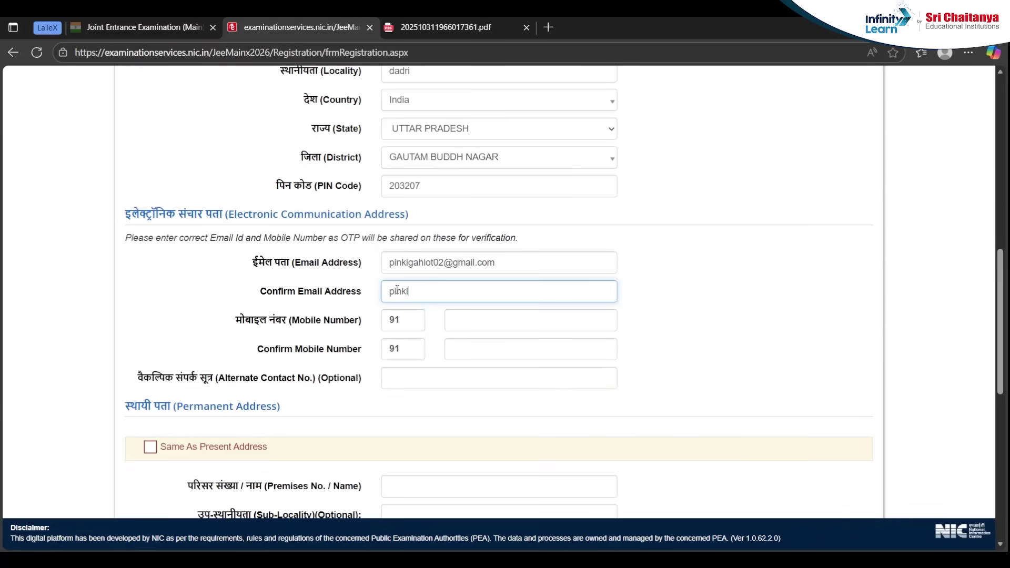
pyautogui.click(486, 322)
pyautogui.write('70')
pyautogui.press('Tab')
pyautogui.write('70')
pyautogui.click(404, 382)
pyautogui.write('70')
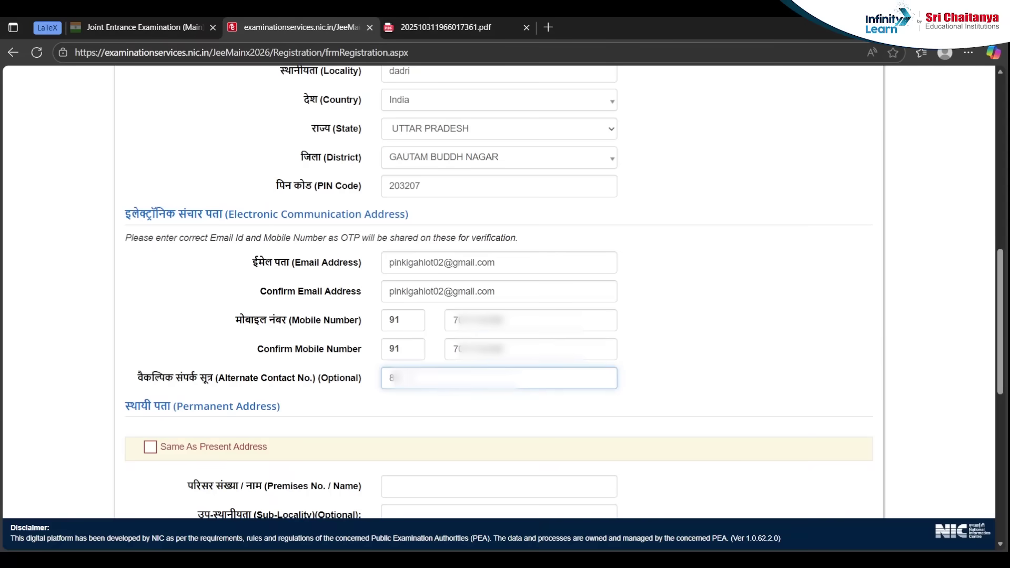
# Step: Mark the permanent address as same as present and set the account password
pyautogui.click(150, 447)
pyautogui.click(414, 249)
pyautogui.press('Tab')
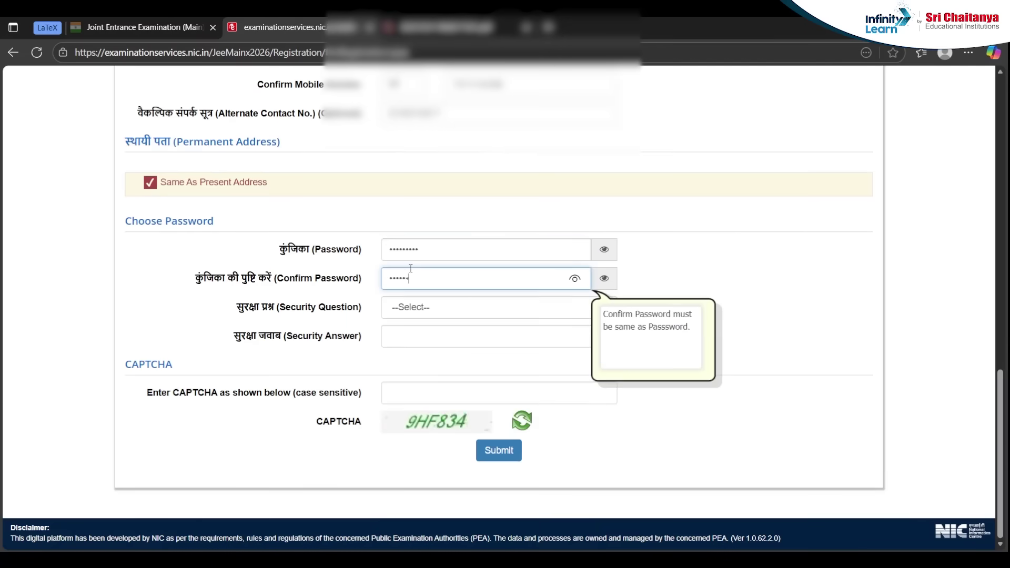
# Step: Choose the favourite colour security question and enter its answer
pyautogui.press('Tab')
pyautogui.press('Down')
pyautogui.press('Tab')
pyautogui.click(416, 395)
# Step: Enter the CAPTCHA, submit the registration details and dismiss the Review Page notice
pyautogui.write('9HF834')
pyautogui.click(499, 452)
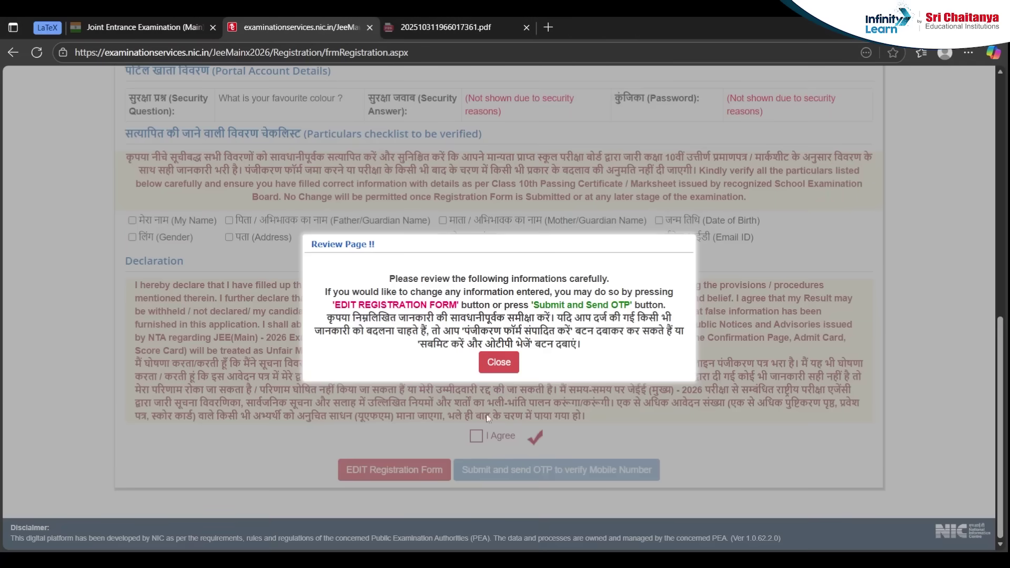
pyautogui.click(499, 366)
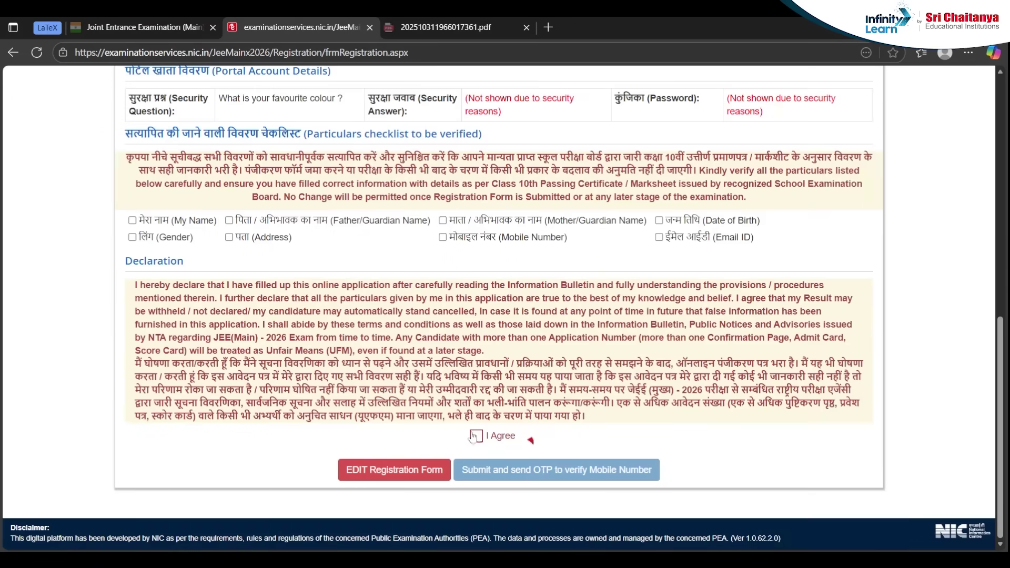
# Step: Tick all eight checklist items: names, date of birth, gender, address, mobile and email
pyautogui.click(132, 220)
pyautogui.click(228, 220)
pyautogui.click(443, 221)
pyautogui.click(658, 220)
pyautogui.click(133, 238)
pyautogui.click(230, 238)
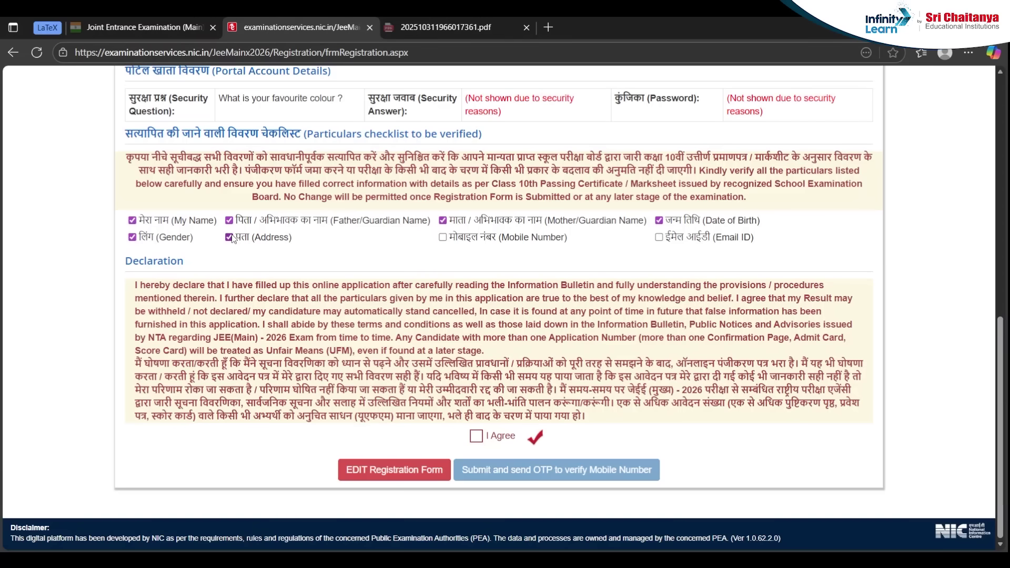
pyautogui.click(443, 237)
pyautogui.click(658, 237)
# Step: Accept the declaration, submit the form and confirm sending the mobile OTP
pyautogui.click(476, 436)
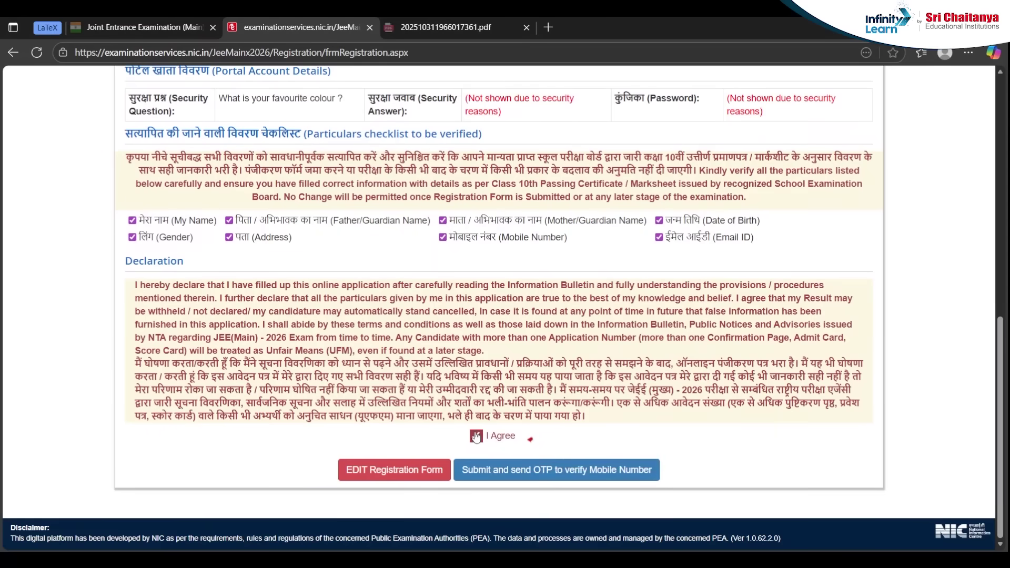
pyautogui.click(538, 472)
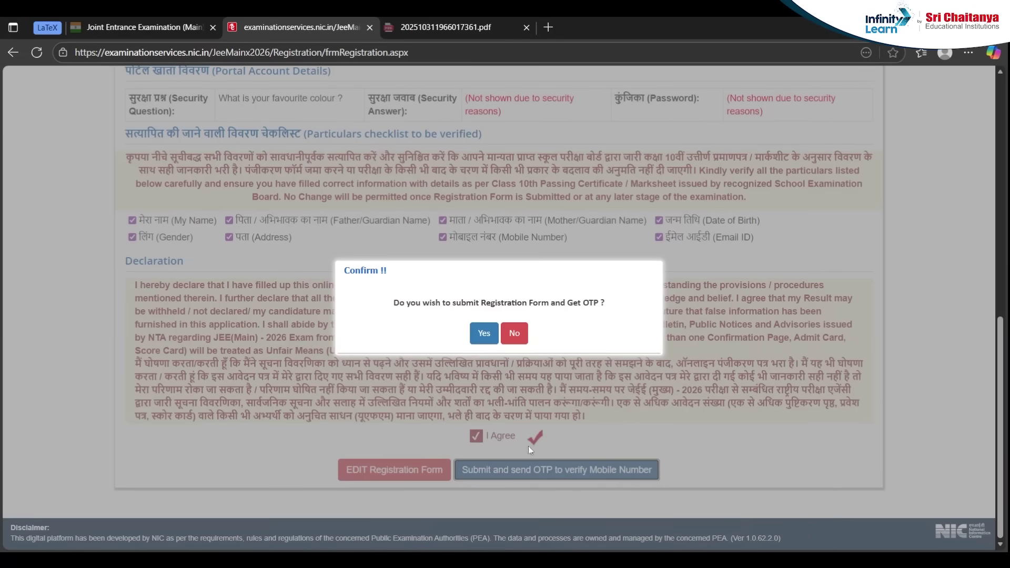
pyautogui.click(487, 338)
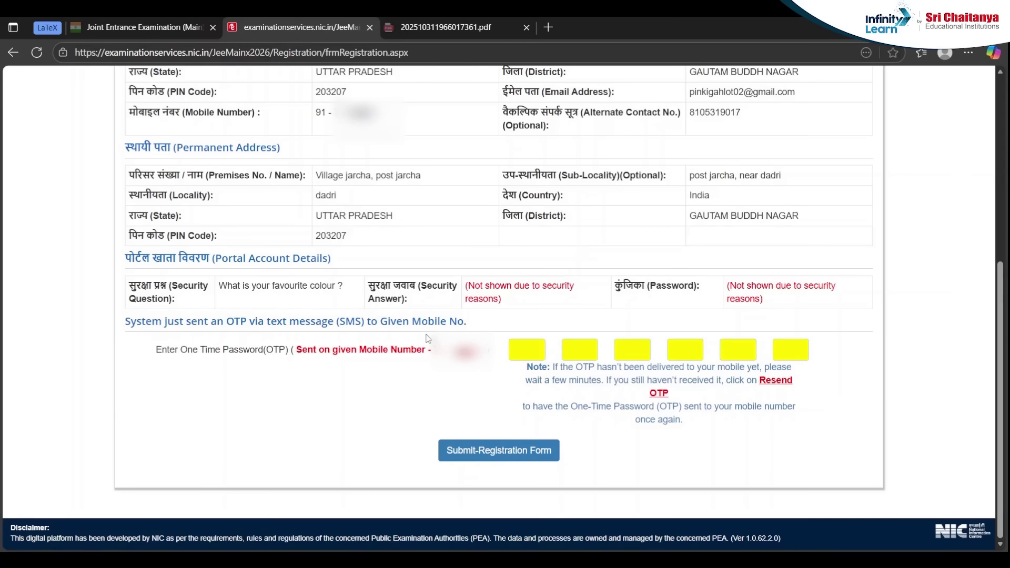
# Step: Enter the mobile OTP and submit the registration form
pyautogui.click(524, 354)
pyautogui.click(497, 451)
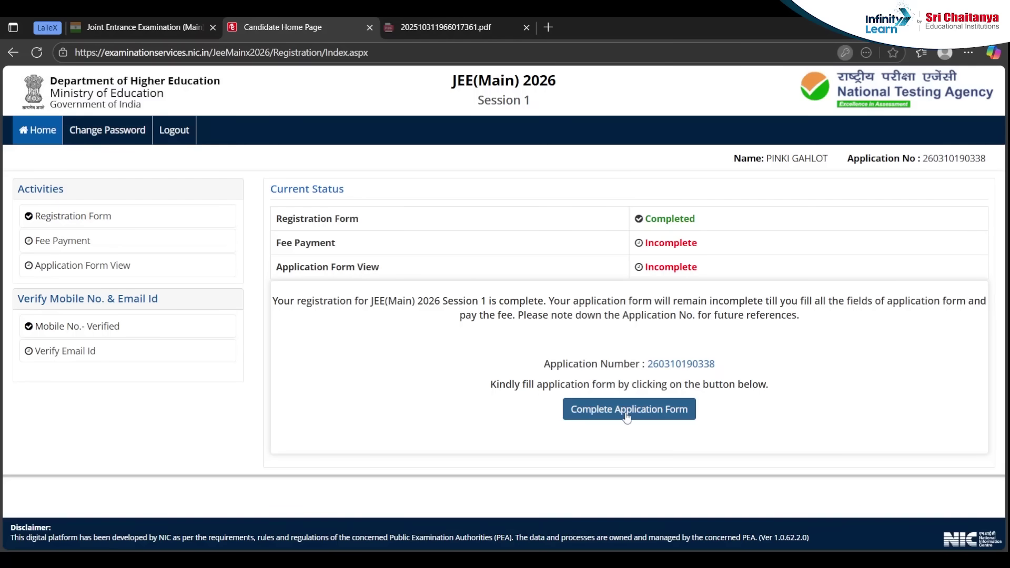
# Step: Start the application form and go to its Personal Details step
pyautogui.click(592, 410)
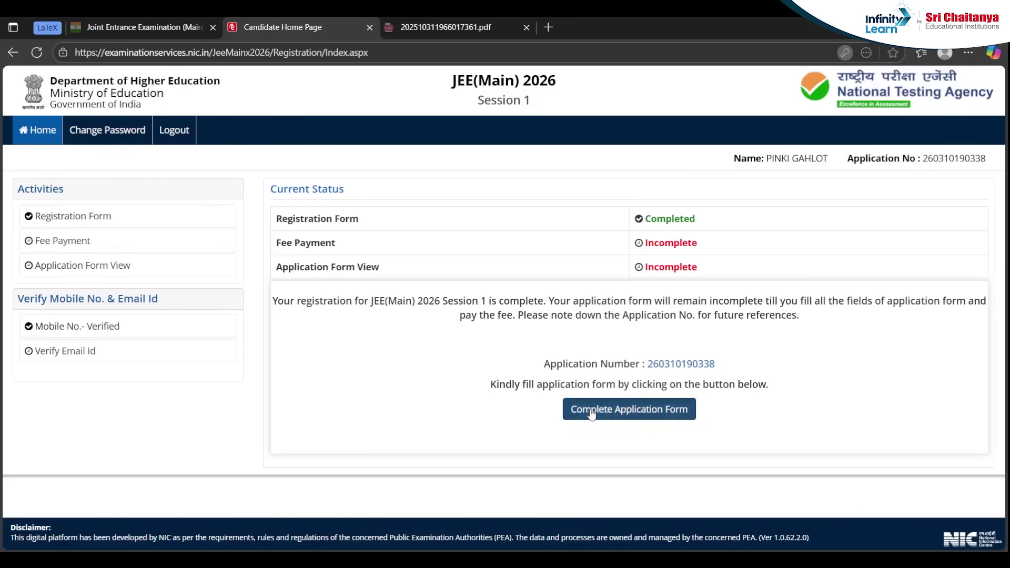
pyautogui.scroll(-2, 453, 406)
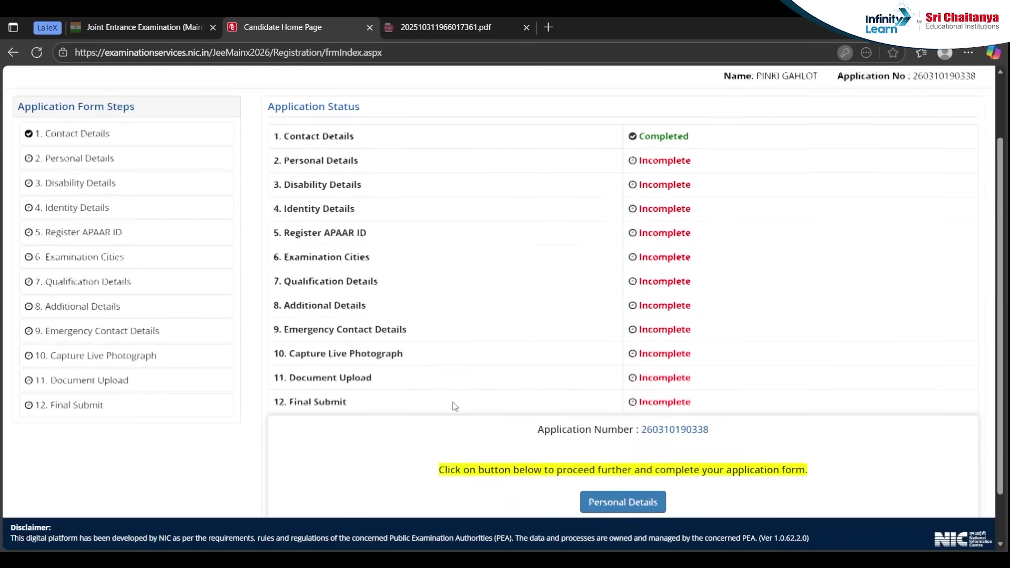
pyautogui.scroll(-1, 455, 406)
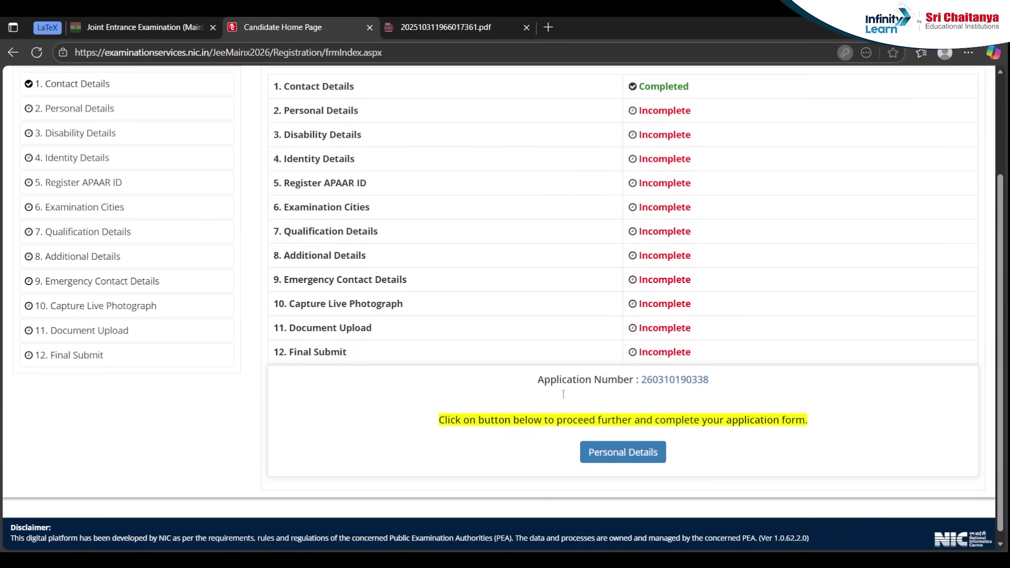
pyautogui.click(613, 459)
# Step: Set nationality to Indian and the 12th-study state to KARNATAKA
pyautogui.click(562, 363)
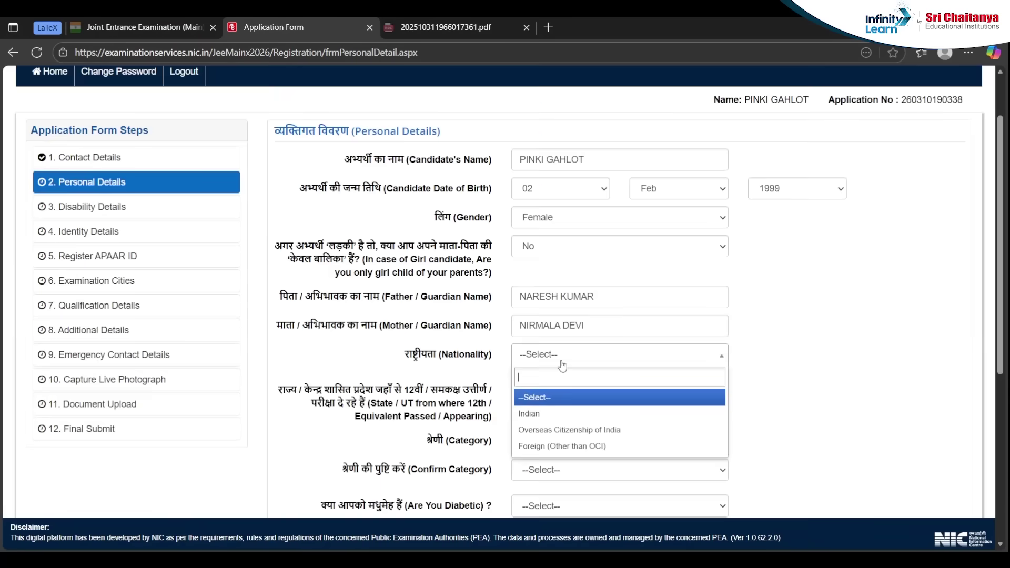
pyautogui.scroll(-2, 563, 365)
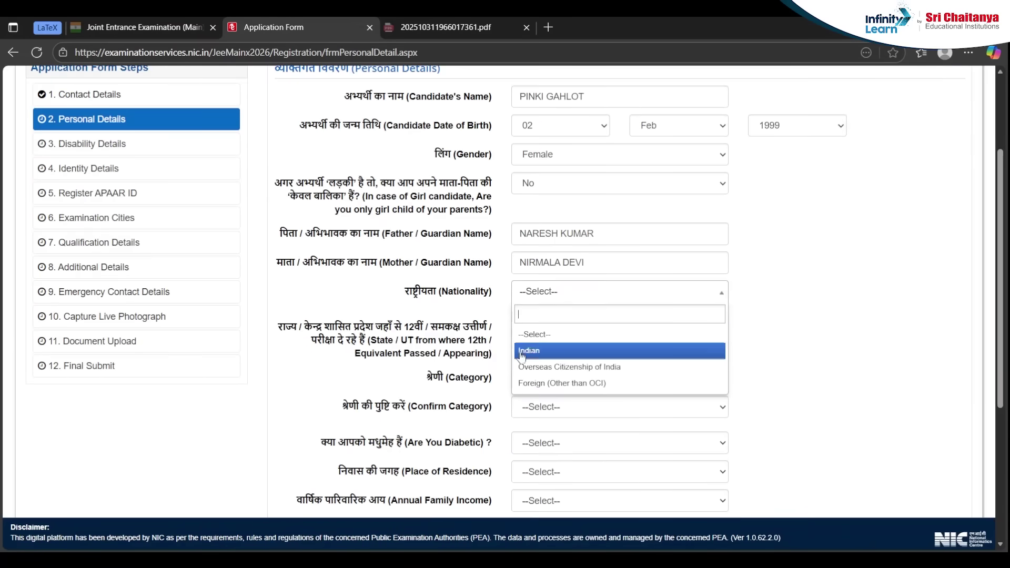
pyautogui.click(529, 351)
pyautogui.click(547, 327)
pyautogui.scroll(-3, 552, 445)
pyautogui.click(551, 444)
# Step: Set category and its confirmation to General, diabetic No, residence Urban, income Rs. 800001 and above
pyautogui.press('Tab')
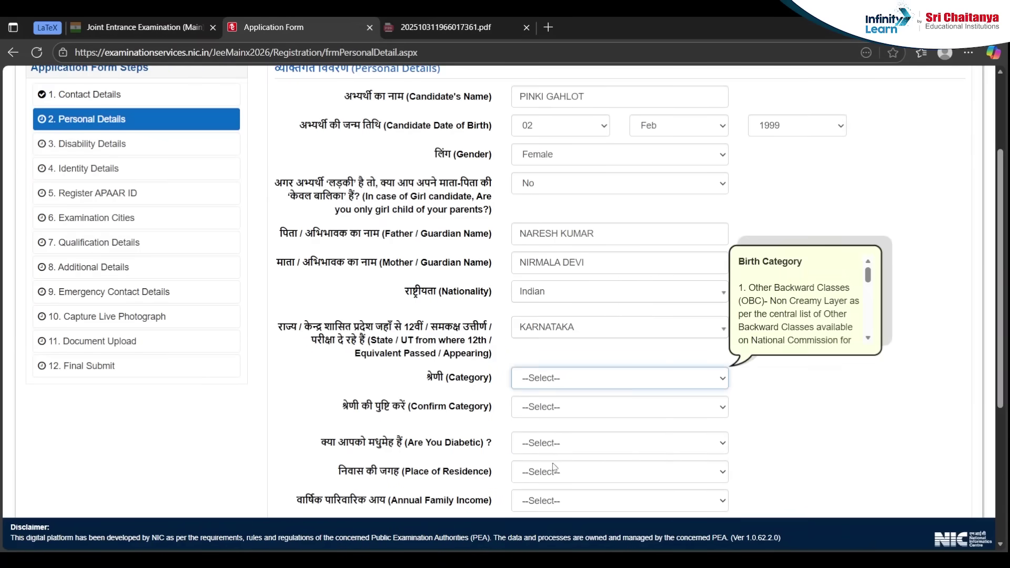
pyautogui.scroll(-2, 560, 479)
pyautogui.press('g')
pyautogui.press('Tab')
pyautogui.press('g')
pyautogui.press('Tab')
pyautogui.press('n')
pyautogui.press('Tab')
pyautogui.press('u')
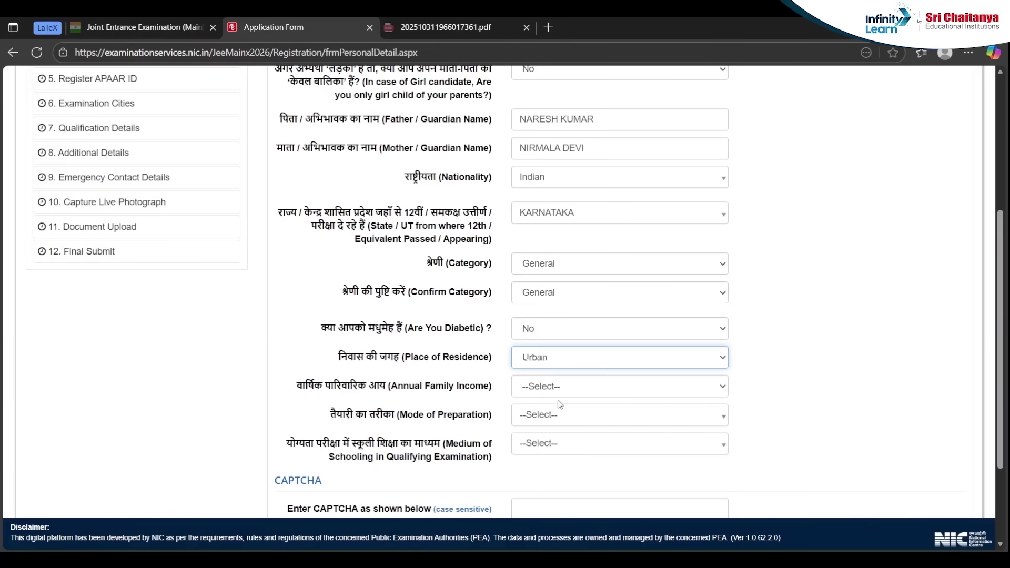
pyautogui.press('Tab')
pyautogui.press('End')
# Step: Choose Individual Tuition as preparation mode and English as schooling medium
pyautogui.click(567, 419)
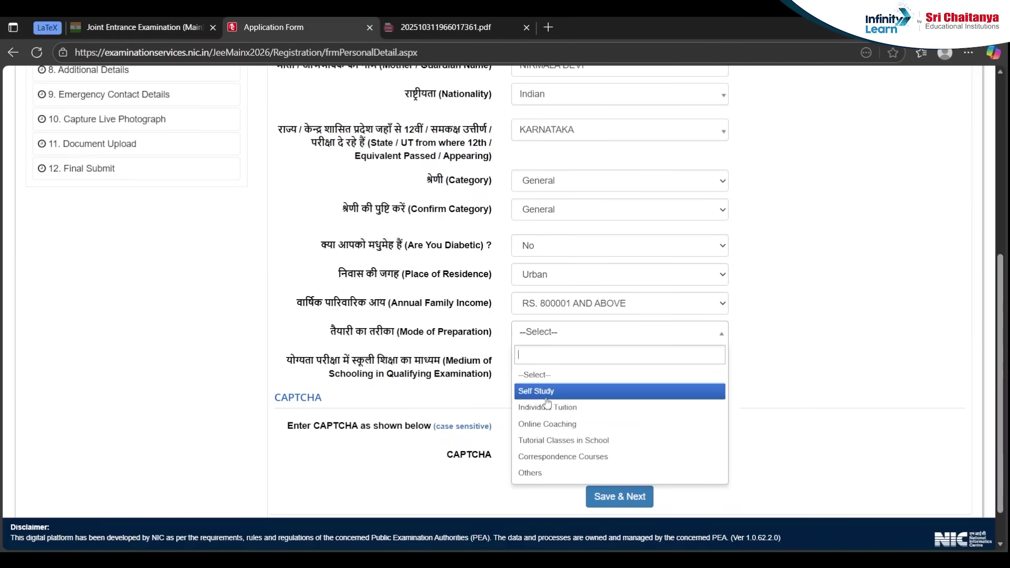
pyautogui.click(565, 408)
pyautogui.click(564, 366)
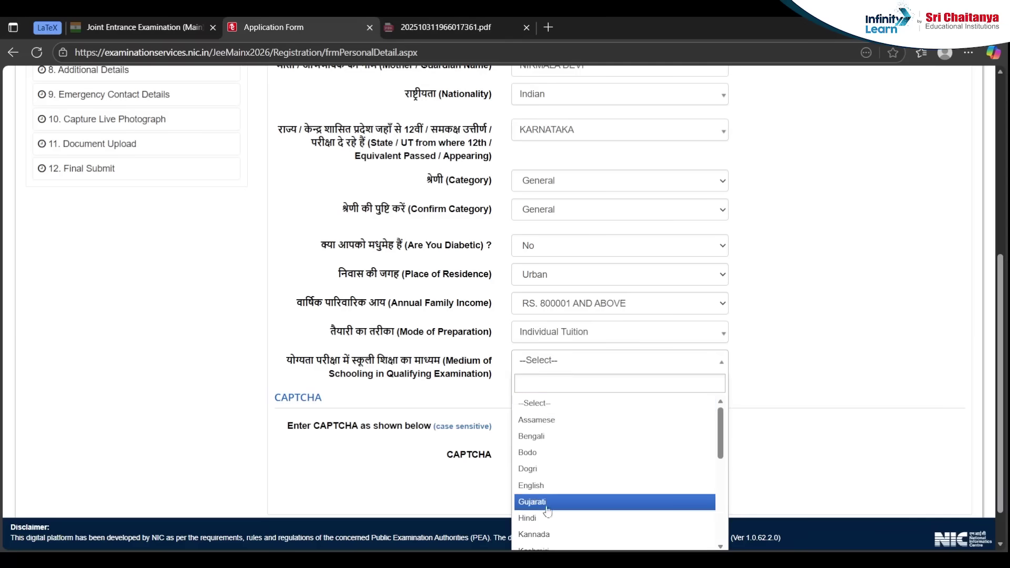
pyautogui.click(547, 485)
# Step: Fill the CAPTCHA, then Save & Next the personal details and confirm
pyautogui.click(551, 425)
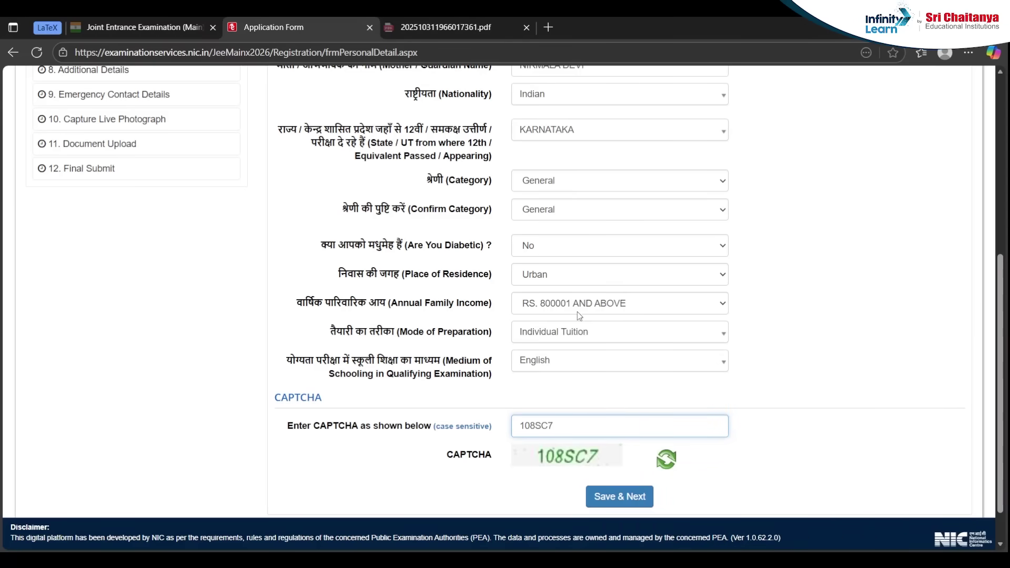
pyautogui.scroll(1, 576, 312)
pyautogui.scroll(-1, 577, 312)
pyautogui.scroll(8, 576, 311)
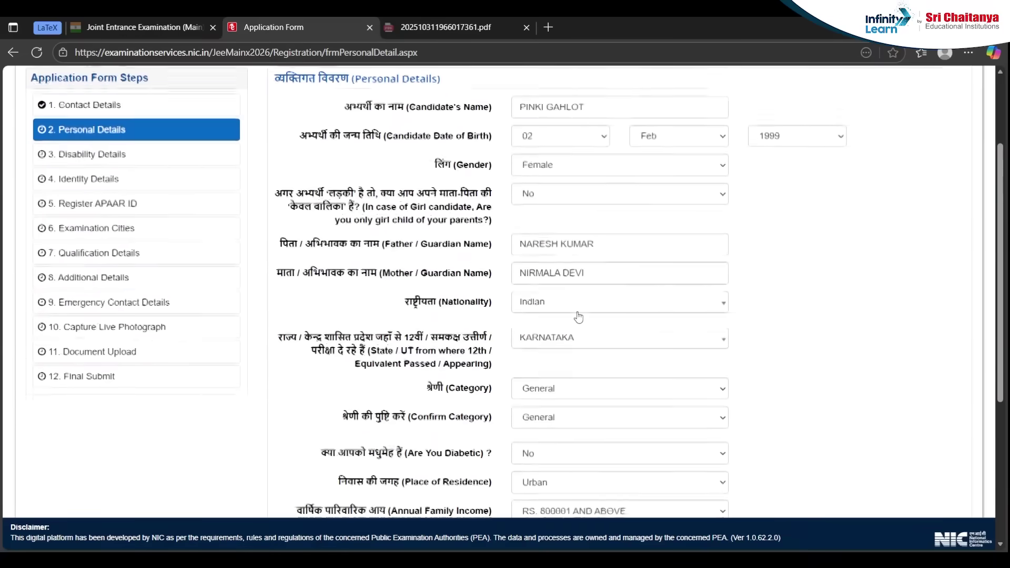
pyautogui.scroll(-8, 579, 316)
pyautogui.scroll(1, 578, 317)
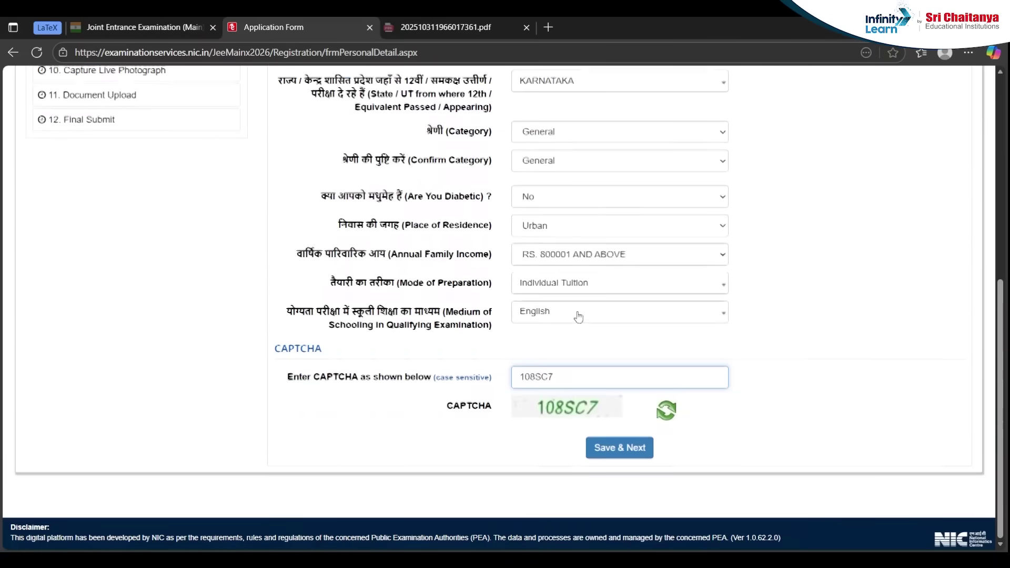
pyautogui.click(613, 451)
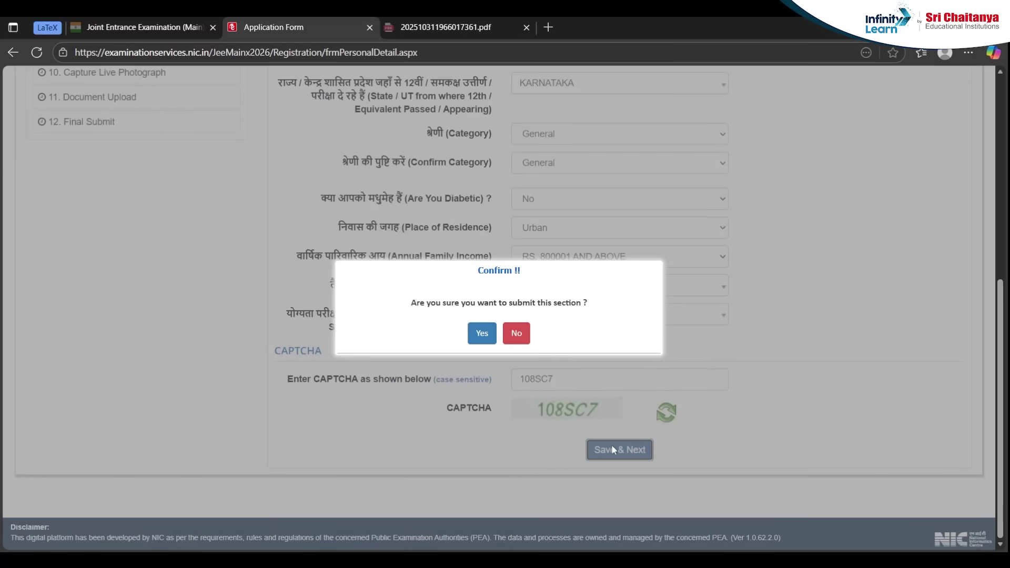
pyautogui.click(483, 335)
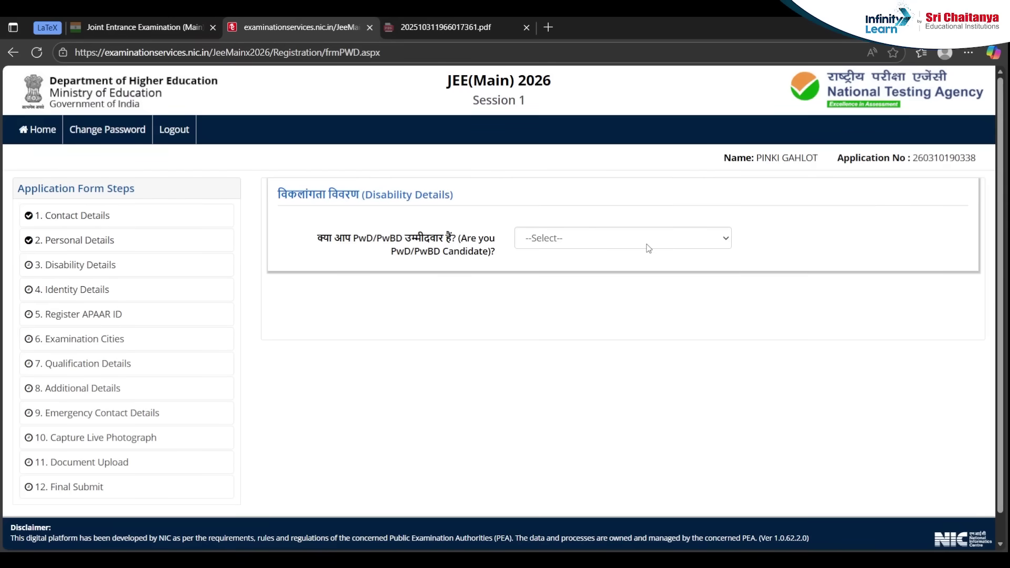
# Step: Answer No to the PwD question, enter the CAPTCHA, and save Disability Details with confirmation
pyautogui.click(669, 243)
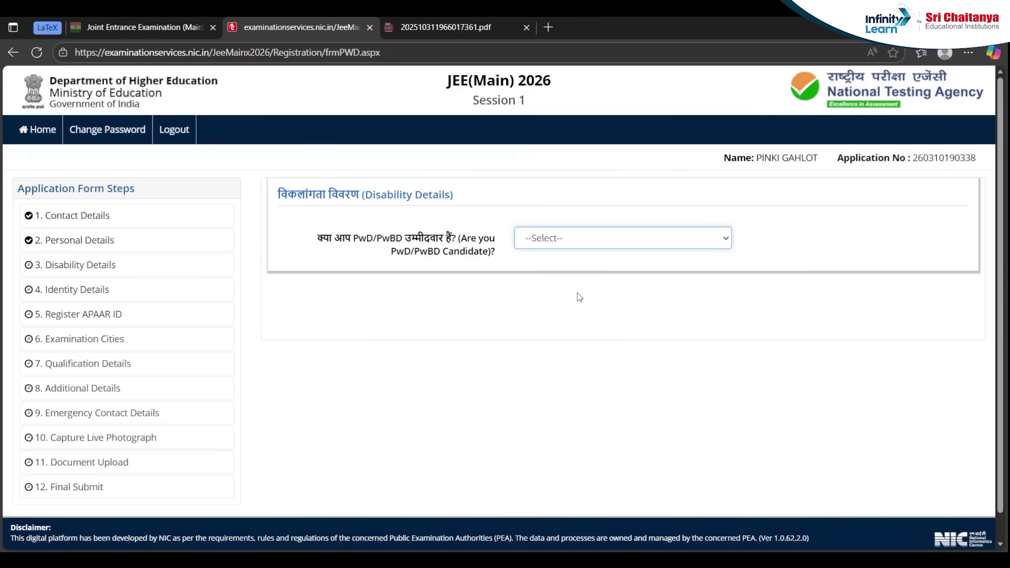
pyautogui.press('n')
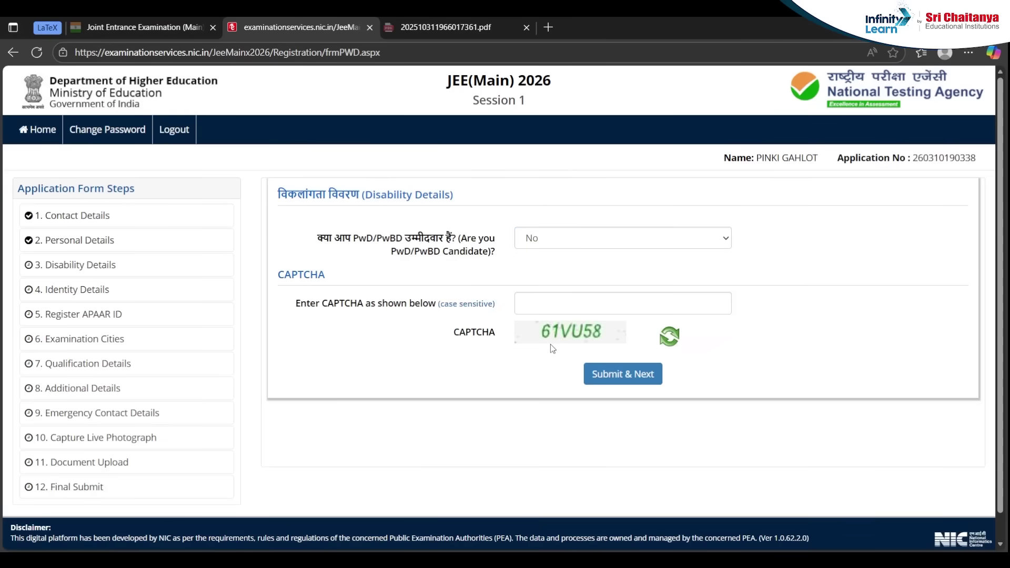
pyautogui.scroll(-1, 607, 270)
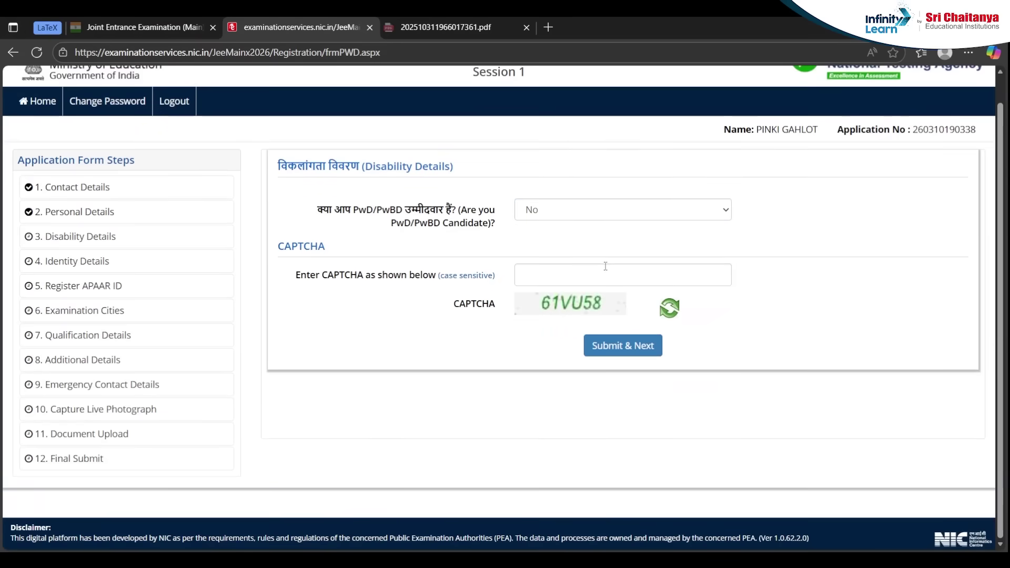
pyautogui.click(622, 272)
pyautogui.write('61VU58')
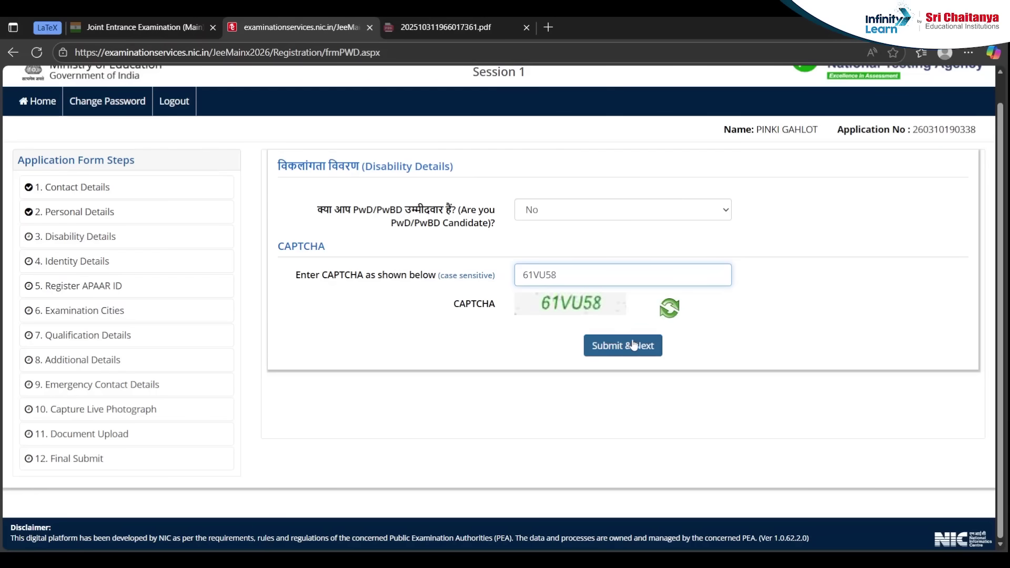
pyautogui.click(634, 345)
pyautogui.click(478, 333)
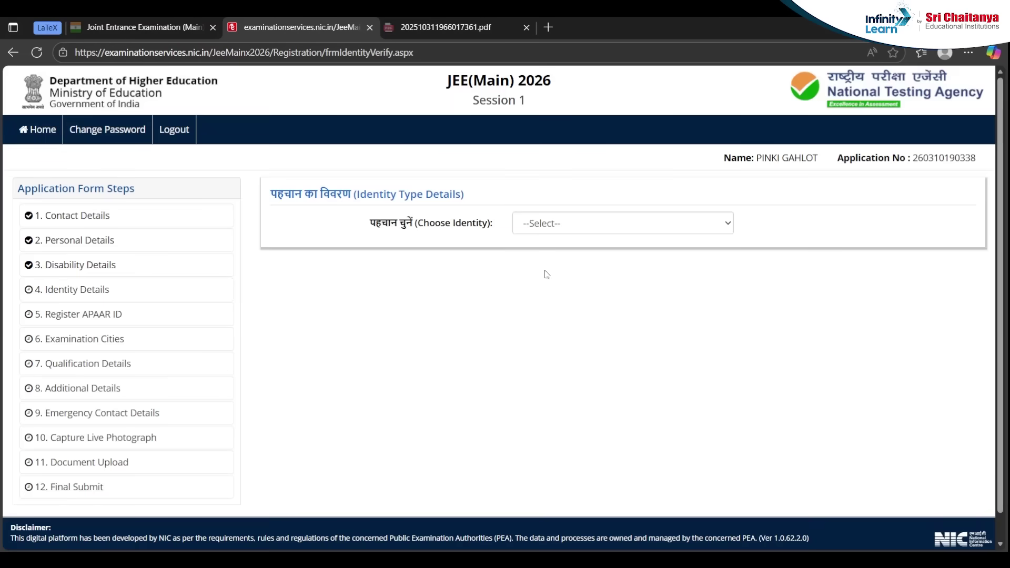
# Step: Choose Aadhaar as the identity type and give consent to share it
pyautogui.click(608, 226)
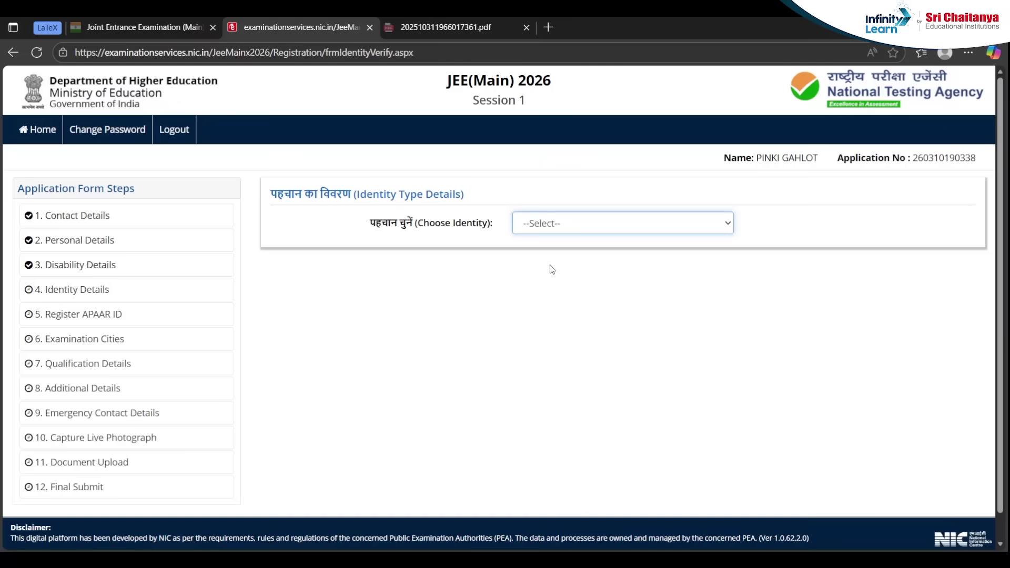
pyautogui.press('Down')
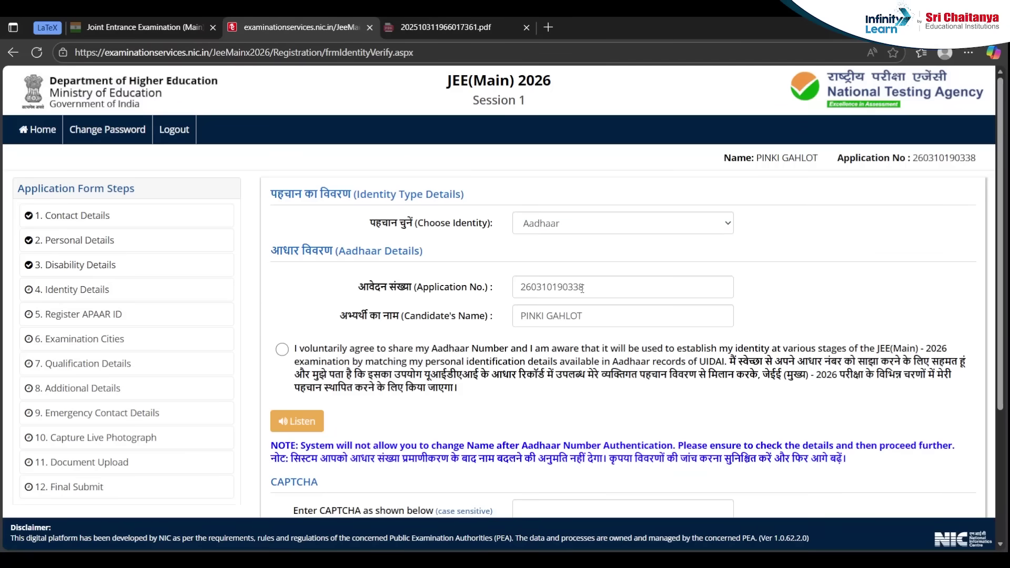
pyautogui.scroll(-1, 579, 352)
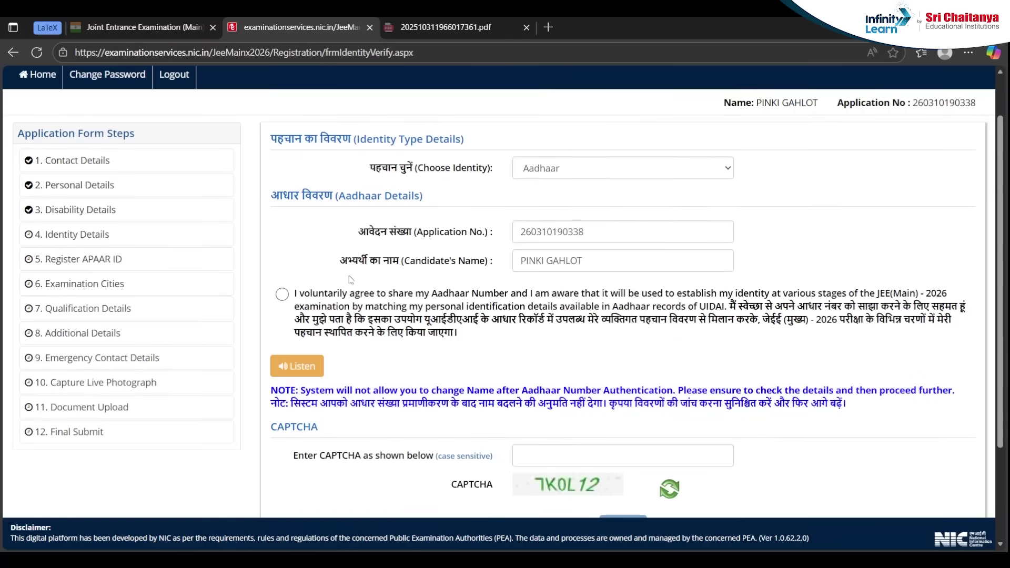
pyautogui.click(282, 294)
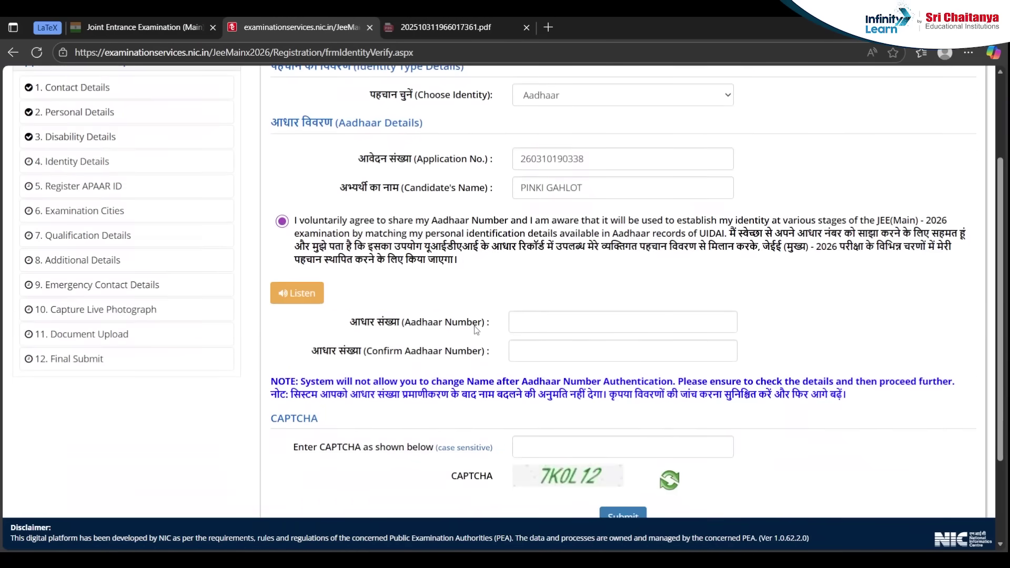
# Step: Enter and confirm the Aadhaar number and the received OTP
pyautogui.click(563, 325)
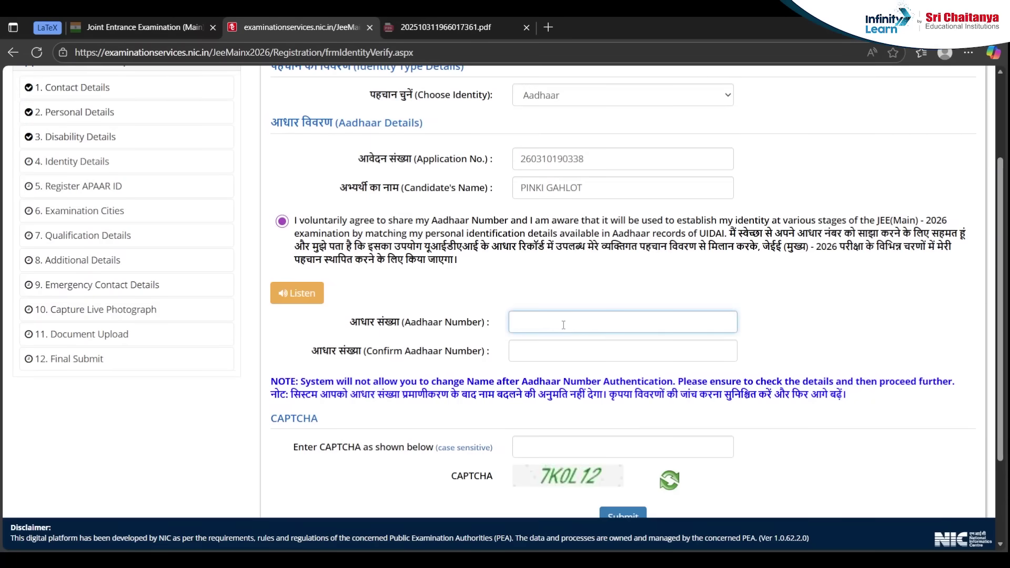
pyautogui.write('••')
pyautogui.click(587, 355)
pyautogui.write('•')
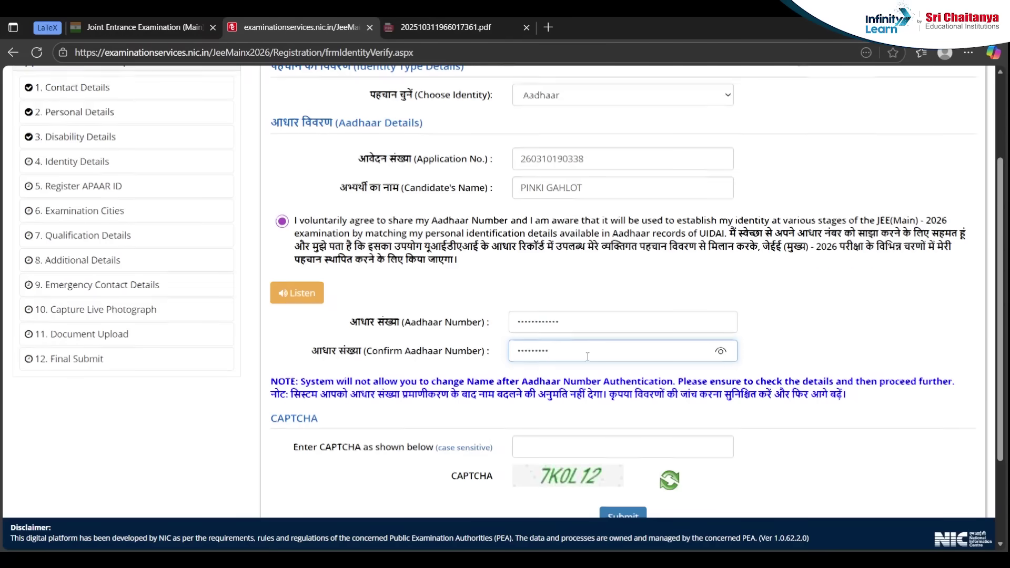
pyautogui.write('7')
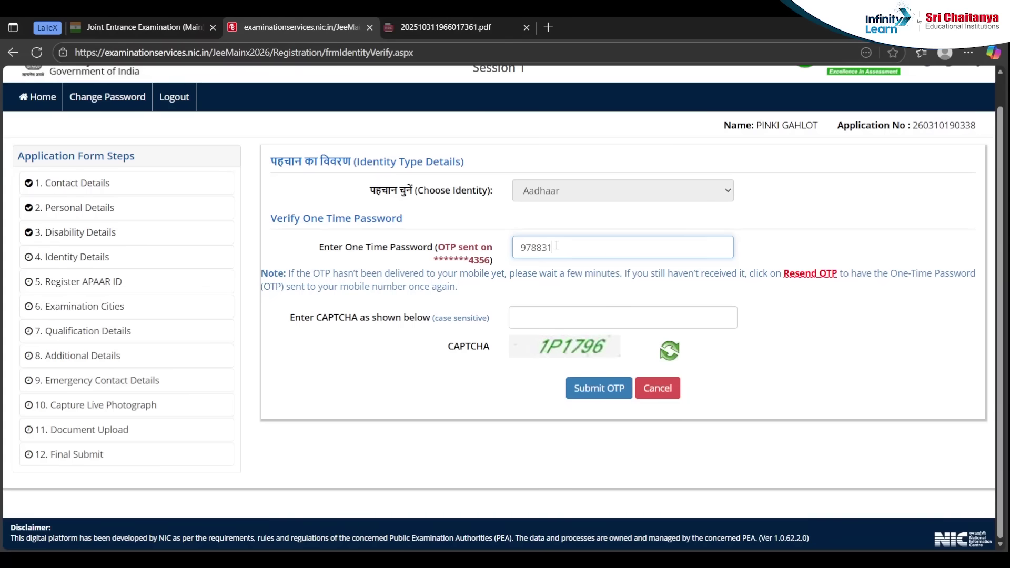
# Step: Enter the CAPTCHA, submit the Aadhaar OTP, confirm, and continue to the APAAR ID step
pyautogui.click(559, 319)
pyautogui.write('1P1796')
pyautogui.click(599, 390)
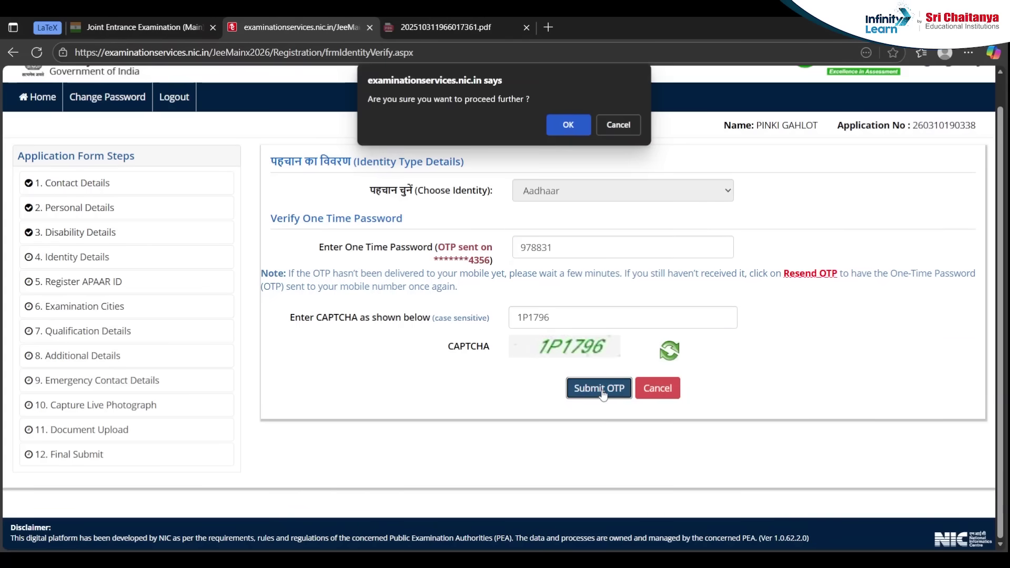
pyautogui.click(569, 130)
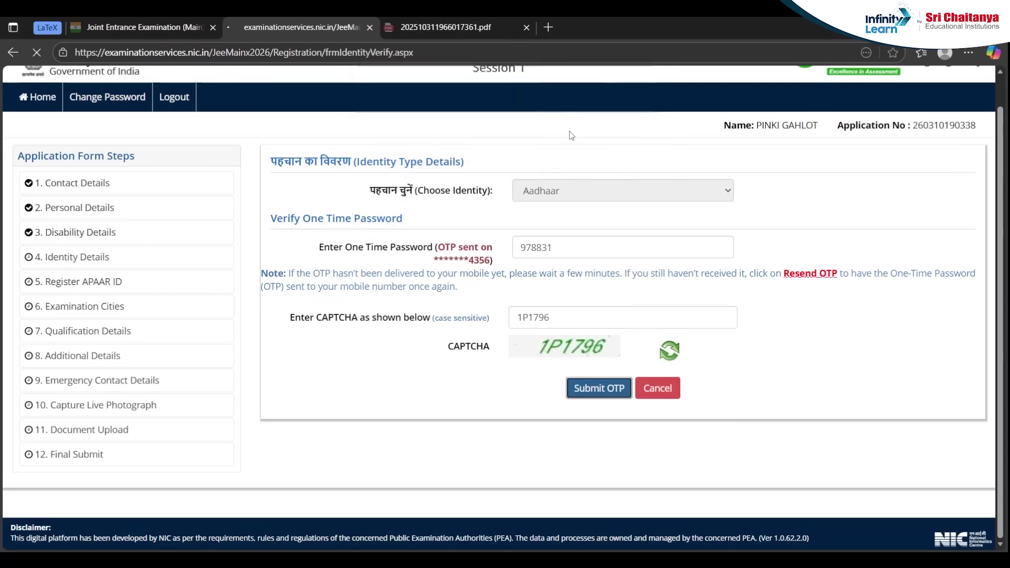
pyautogui.scroll(-1, 558, 340)
pyautogui.scroll(-4, 558, 340)
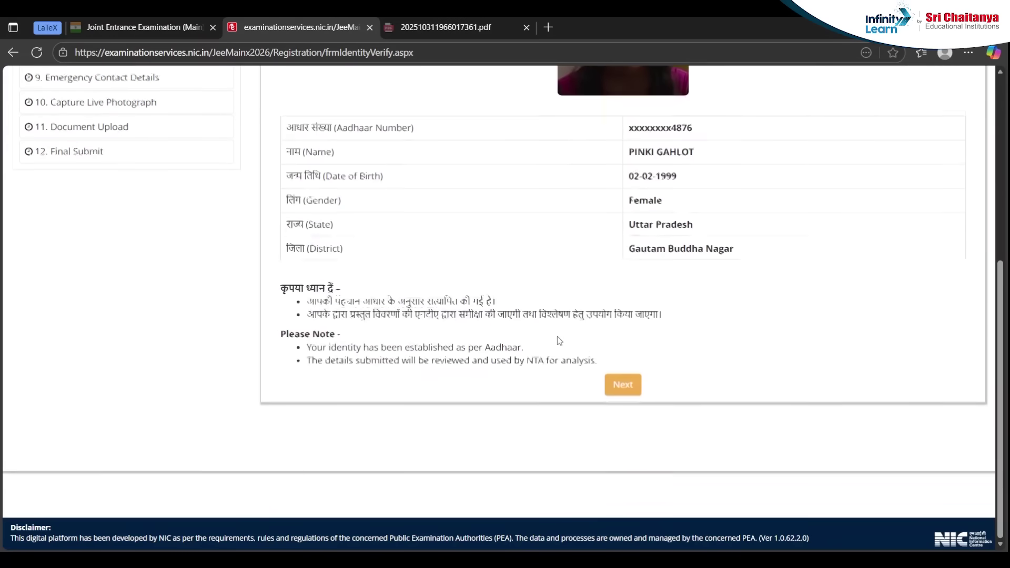
pyautogui.click(621, 403)
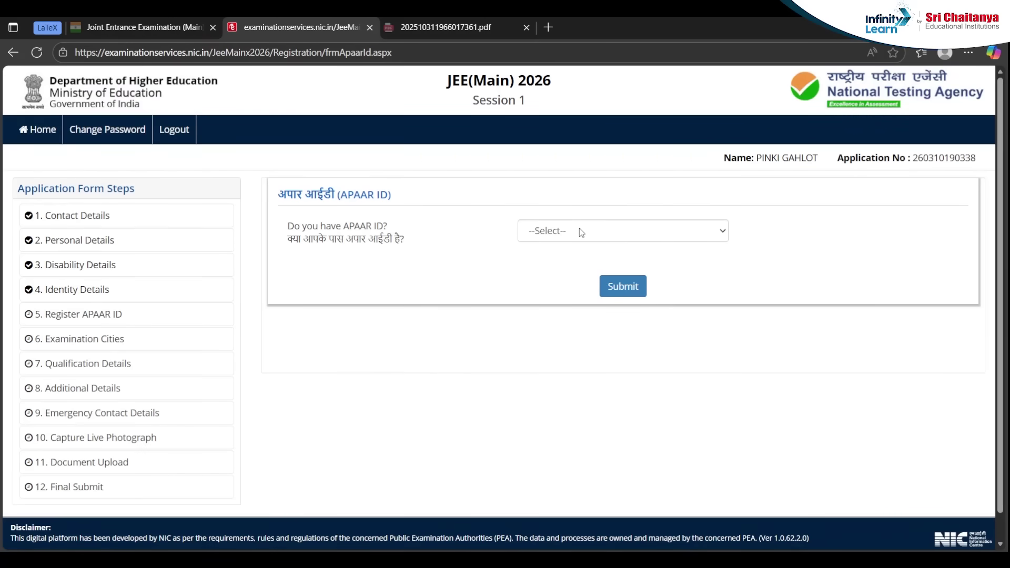
# Step: Answer No to having an APAAR ID, submit, and confirm with OK
pyautogui.click(608, 239)
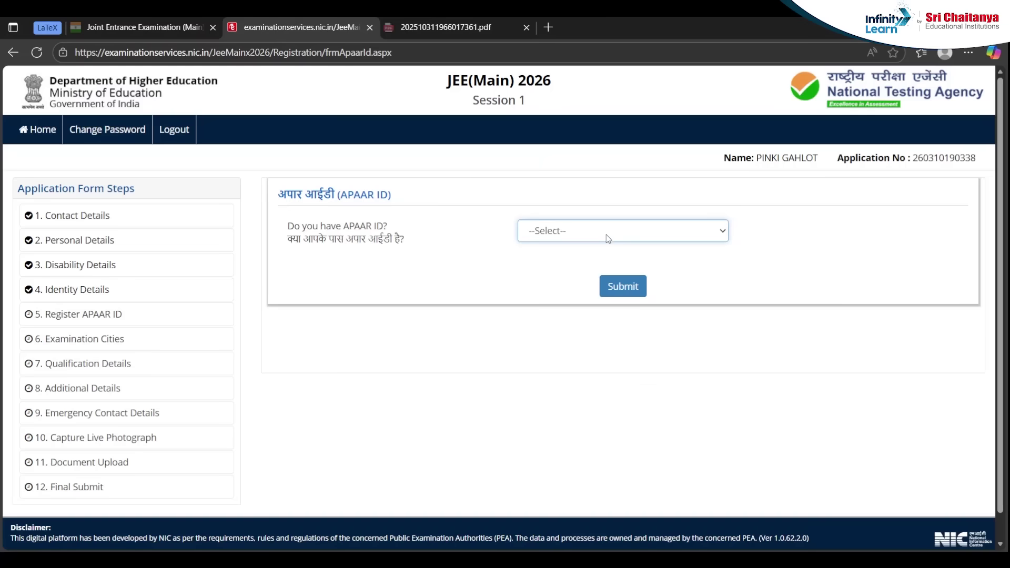
pyautogui.press('n')
pyautogui.click(604, 291)
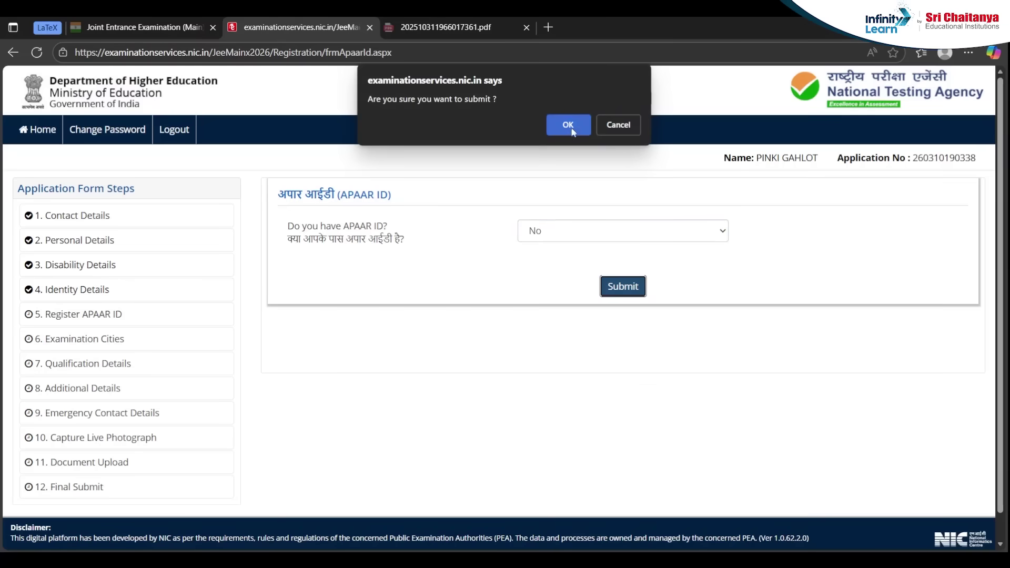
pyautogui.click(573, 129)
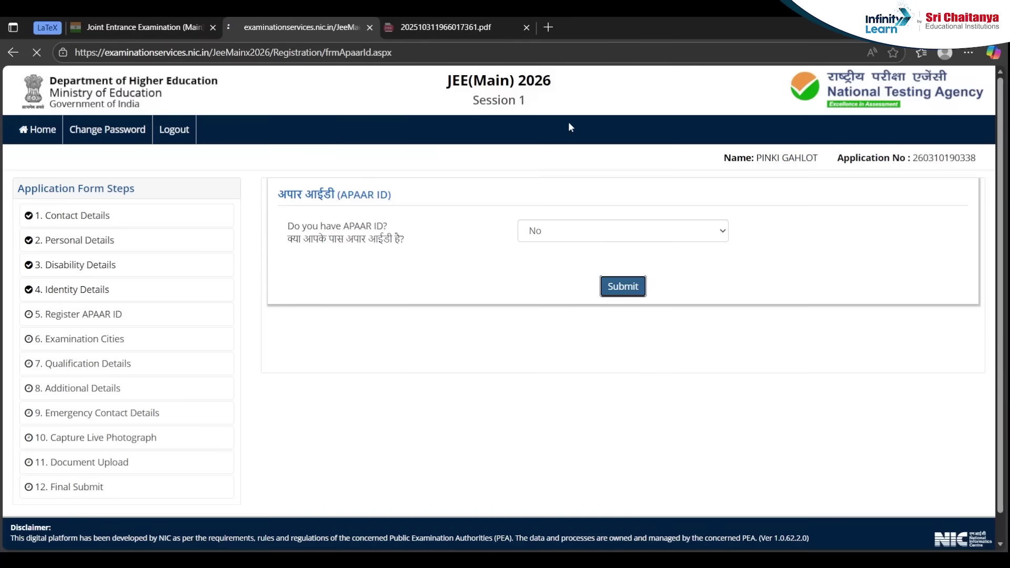
# Step: Apply for Paper 1 (B.E./B.Tech.) with English as the question paper medium
pyautogui.scroll(-1, 547, 277)
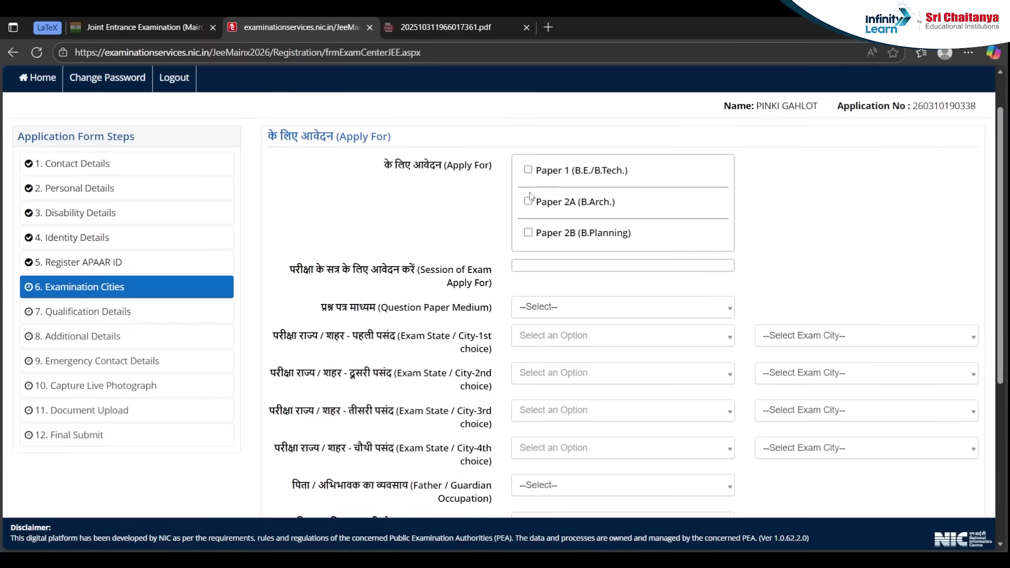
pyautogui.scroll(-1, 505, 260)
pyautogui.scroll(1, 505, 260)
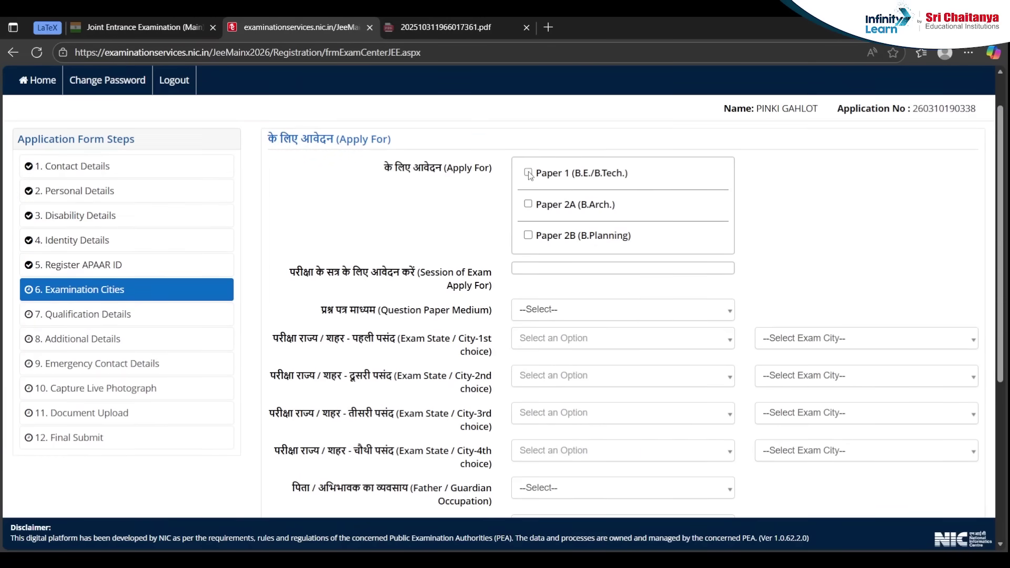
pyautogui.click(528, 173)
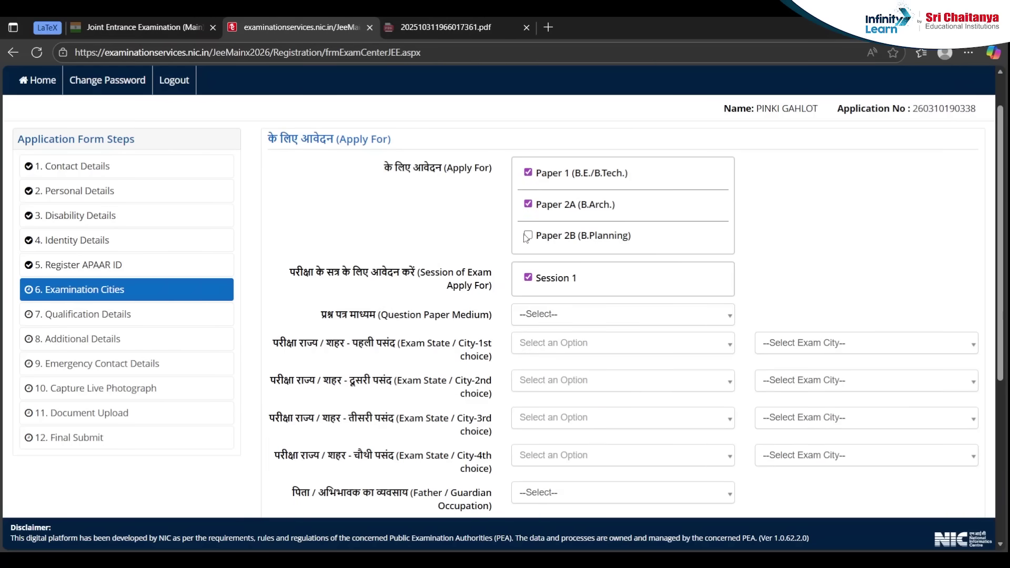
pyautogui.scroll(-1, 514, 280)
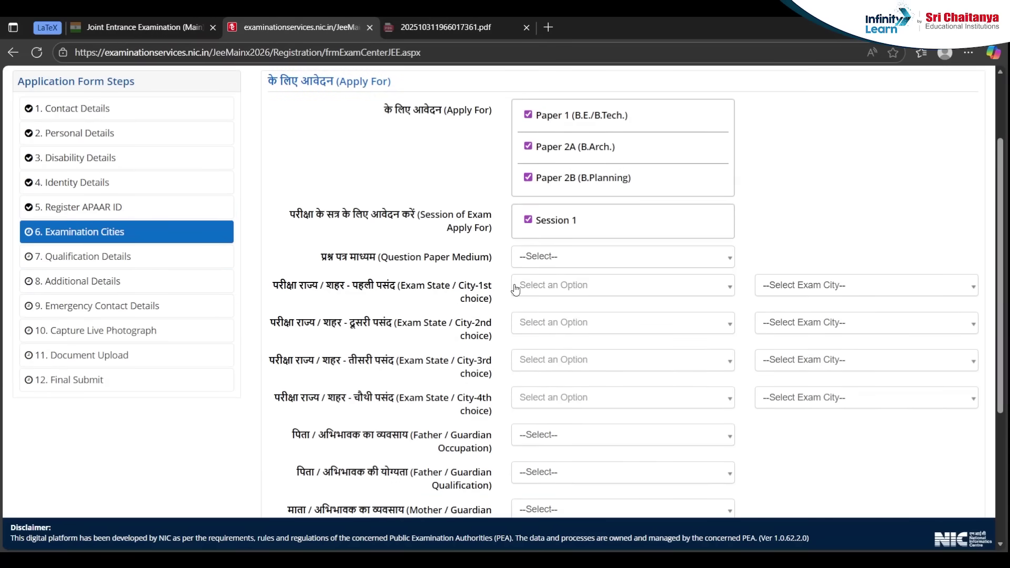
pyautogui.click(572, 263)
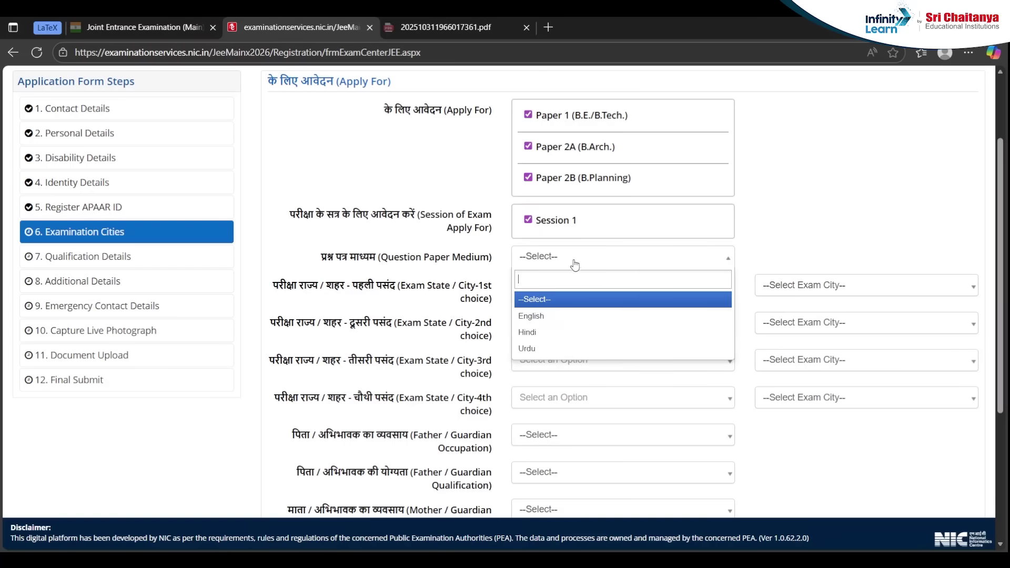
pyautogui.click(531, 316)
# Step: Choose Uttar Pradesh exam cities: Ballia, Aligarh and Allahabad/Prayagraj as first to third choices
pyautogui.click(583, 289)
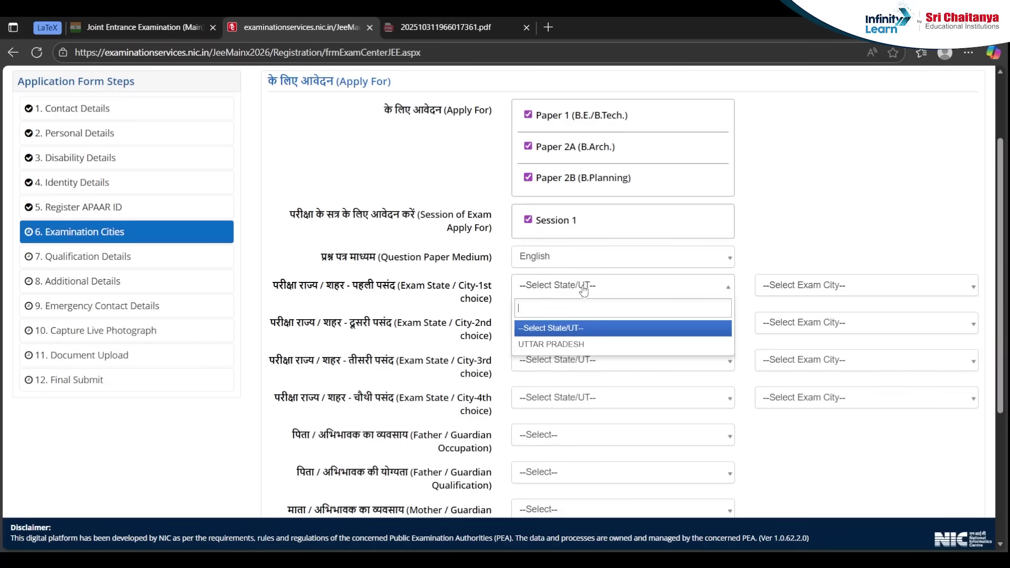
pyautogui.click(549, 345)
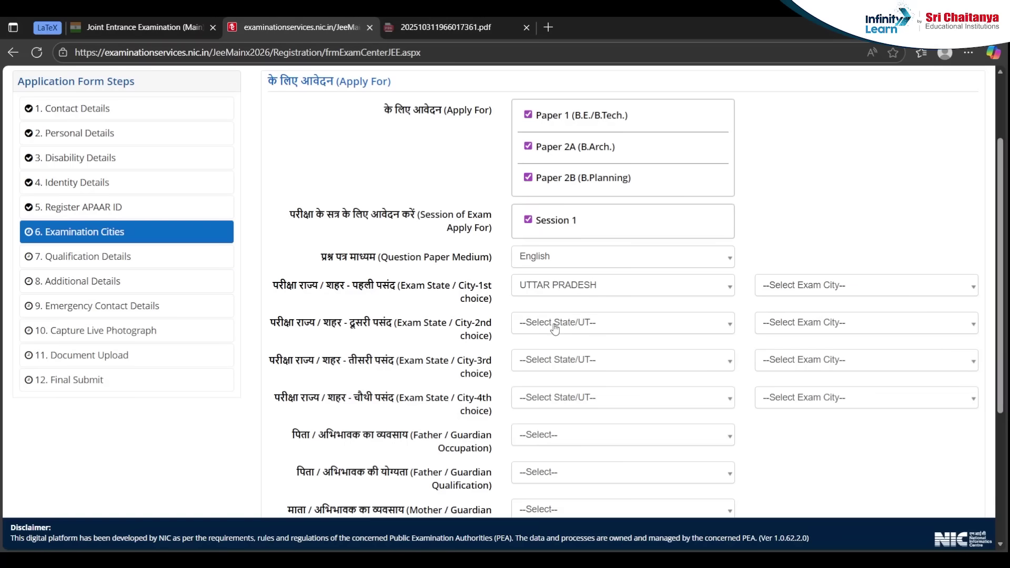
pyautogui.click(555, 328)
pyautogui.click(858, 285)
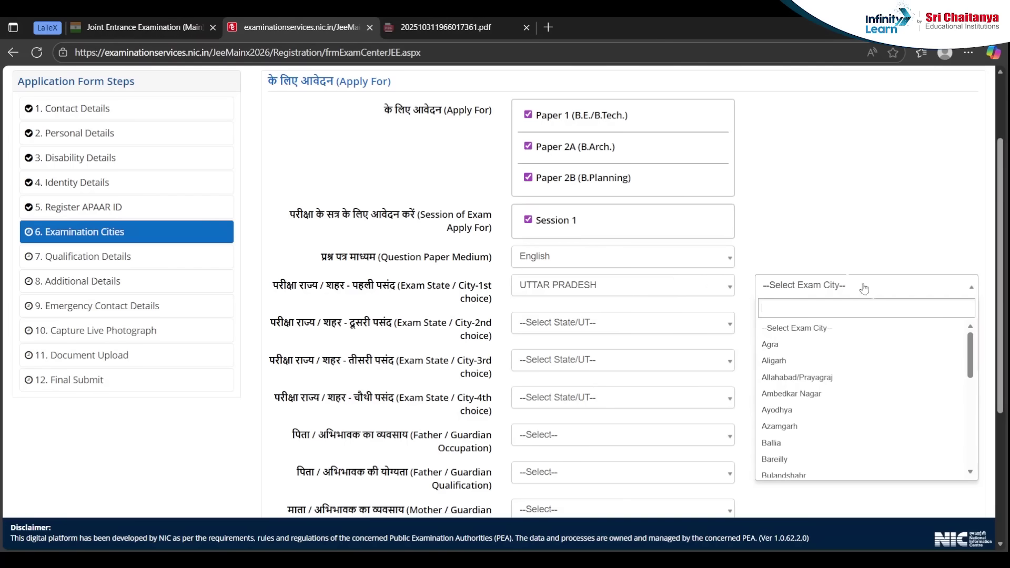
pyautogui.scroll(-1, 794, 408)
pyautogui.click(789, 415)
pyautogui.click(717, 329)
pyautogui.click(715, 378)
pyautogui.click(789, 323)
pyautogui.click(798, 396)
pyautogui.click(710, 363)
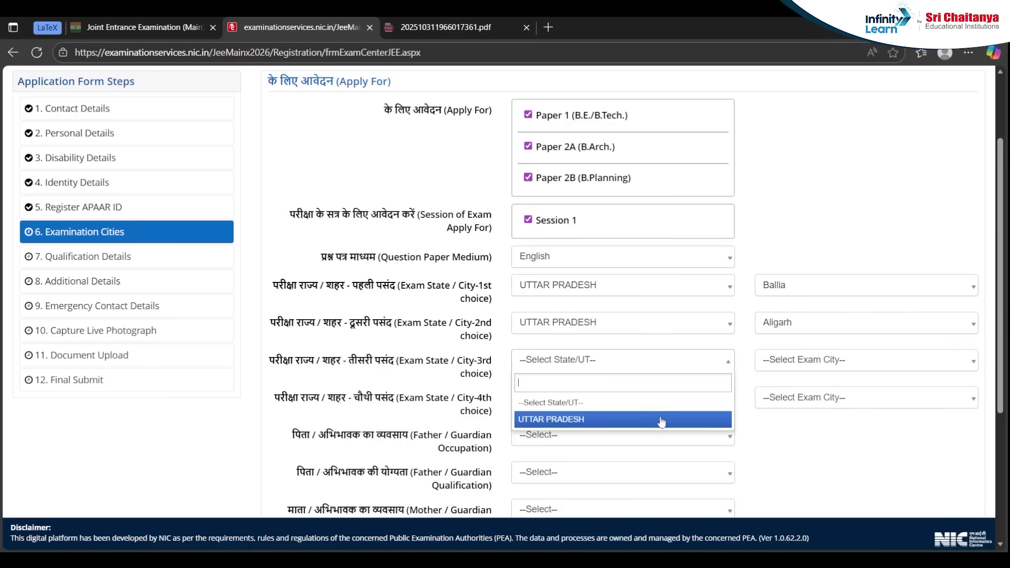
pyautogui.click(663, 419)
pyautogui.click(789, 360)
pyautogui.click(778, 452)
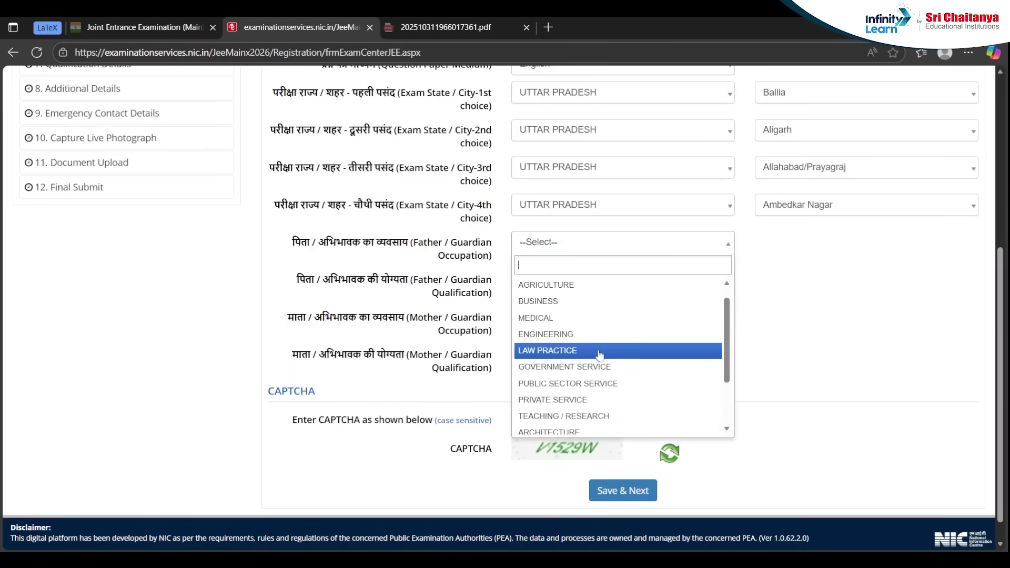
# Step: Set father to Government Service, Post Graduate and mother to Engineering, Matriculate
pyautogui.click(586, 368)
pyautogui.click(605, 279)
pyautogui.click(578, 355)
pyautogui.click(605, 316)
pyautogui.click(604, 279)
pyautogui.click(575, 388)
pyautogui.click(578, 317)
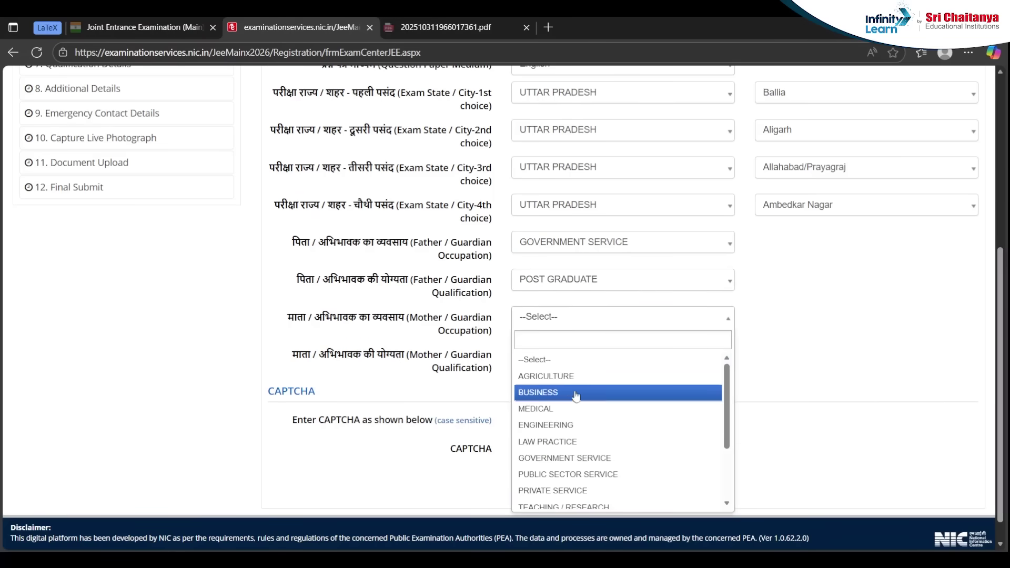
pyautogui.click(575, 424)
pyautogui.click(579, 355)
pyautogui.click(571, 426)
# Step: Enter the CAPTCHA code, then save the examination cities section and confirm
pyautogui.scroll(-1, 568, 387)
pyautogui.click(568, 388)
pyautogui.write('V1529W')
pyautogui.scroll(5, 669, 287)
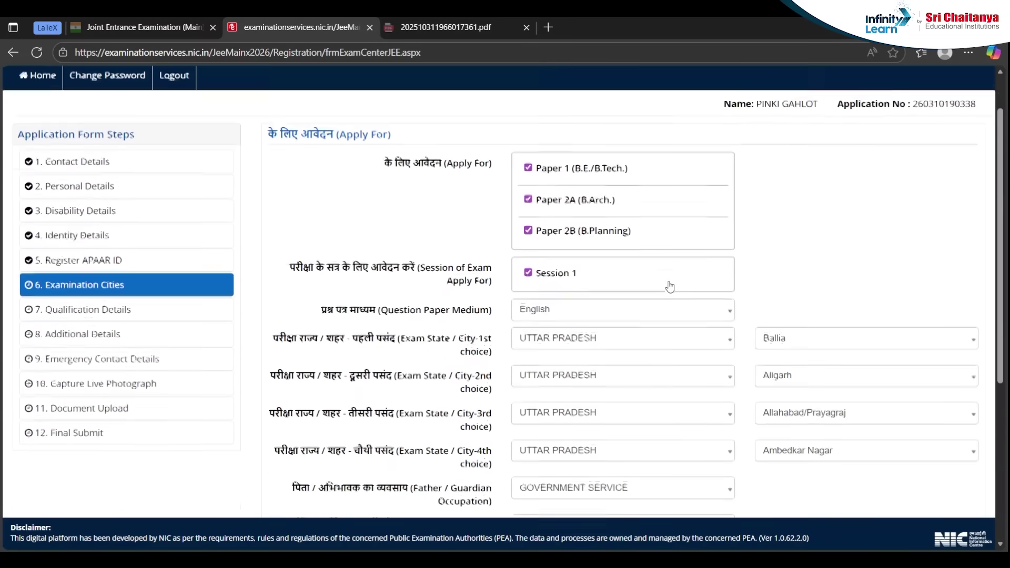
pyautogui.scroll(-5, 668, 286)
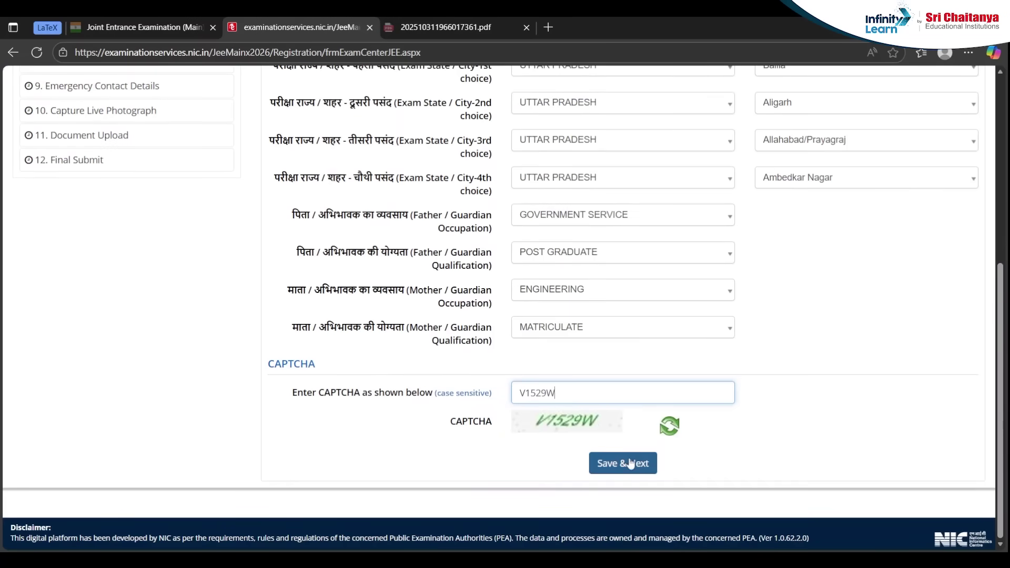
pyautogui.click(630, 464)
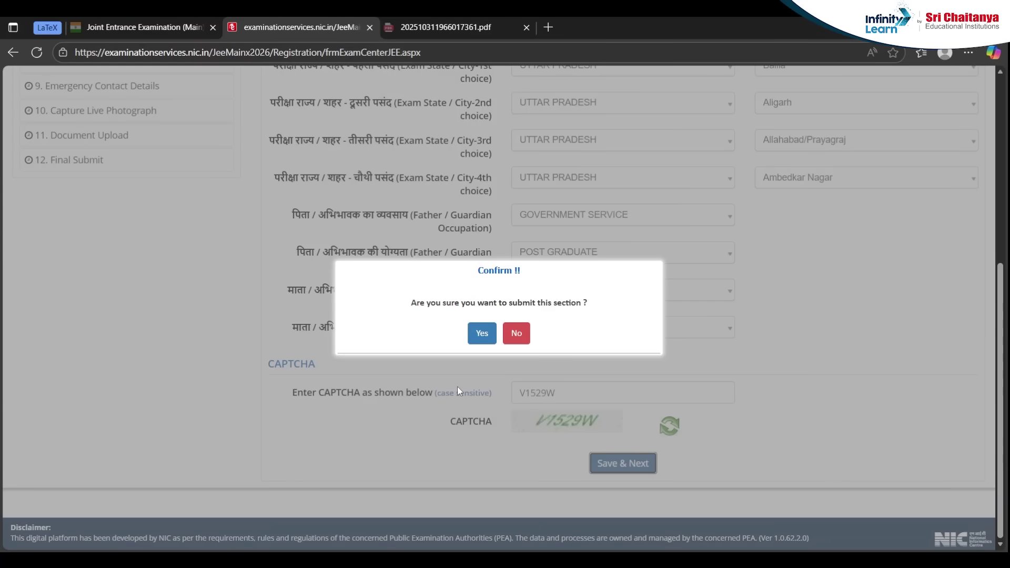
pyautogui.click(480, 333)
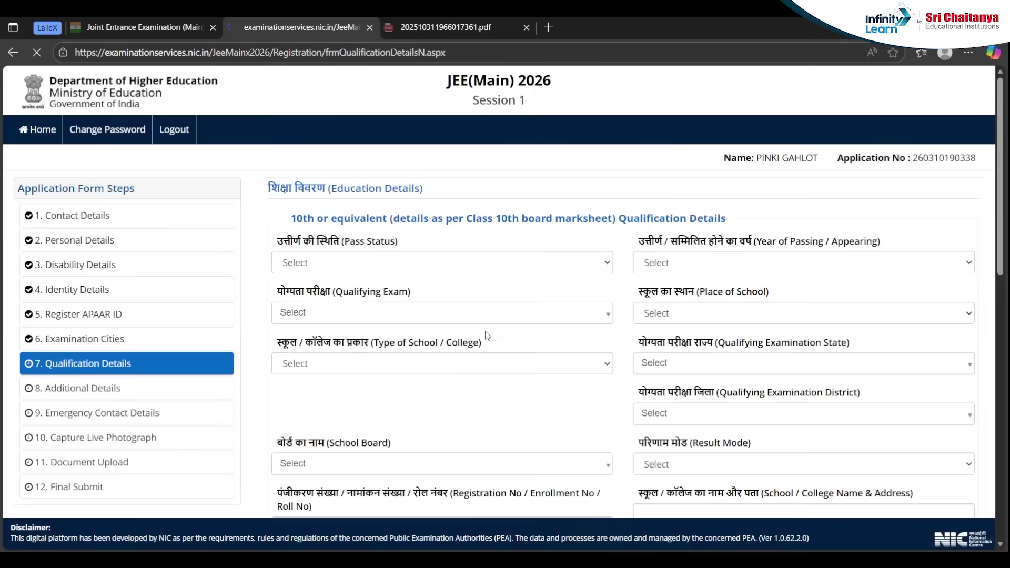
# Step: Mark the 10th class as Passed in 2014 from an Urban Kendriya Vidyalaya(KV)
pyautogui.scroll(-1, 487, 336)
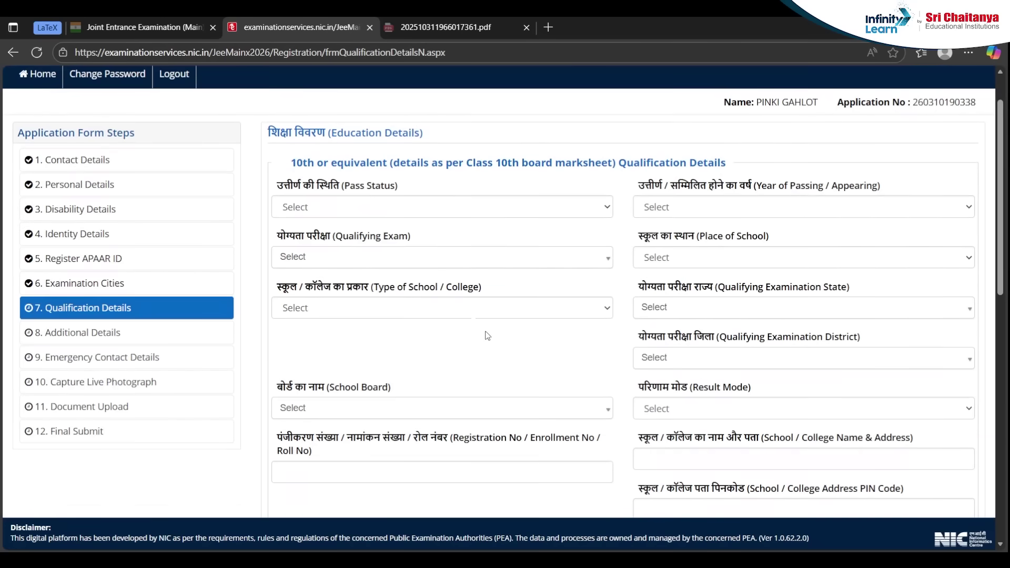
pyautogui.click(429, 212)
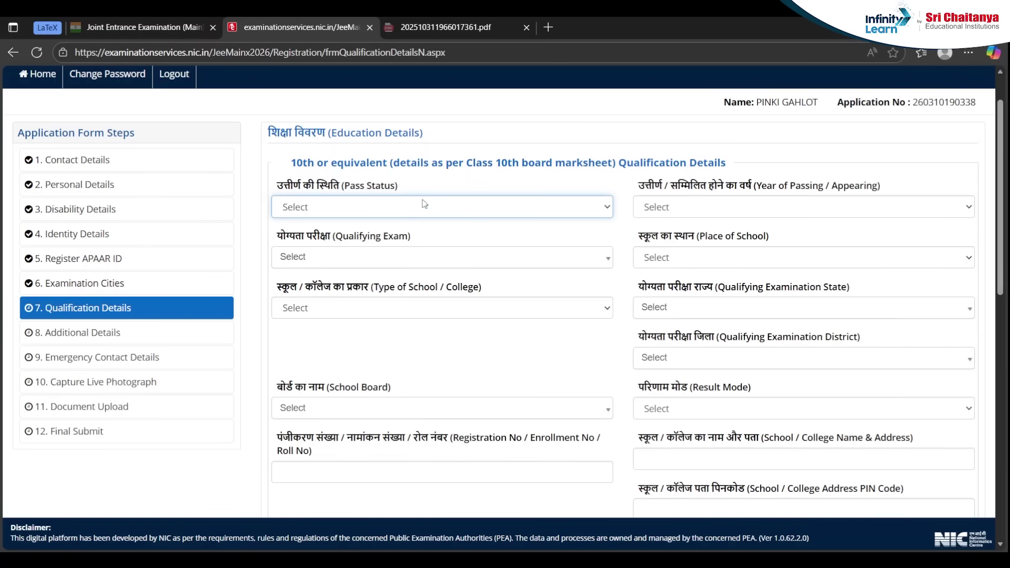
pyautogui.click(406, 249)
pyautogui.click(804, 206)
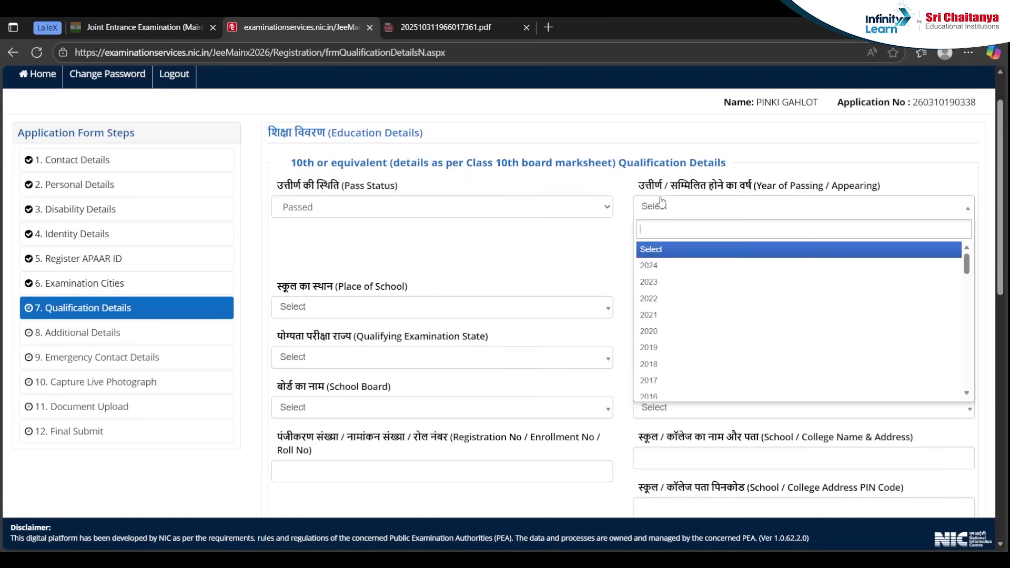
pyautogui.scroll(-2, 737, 341)
pyautogui.click(663, 362)
pyautogui.click(562, 308)
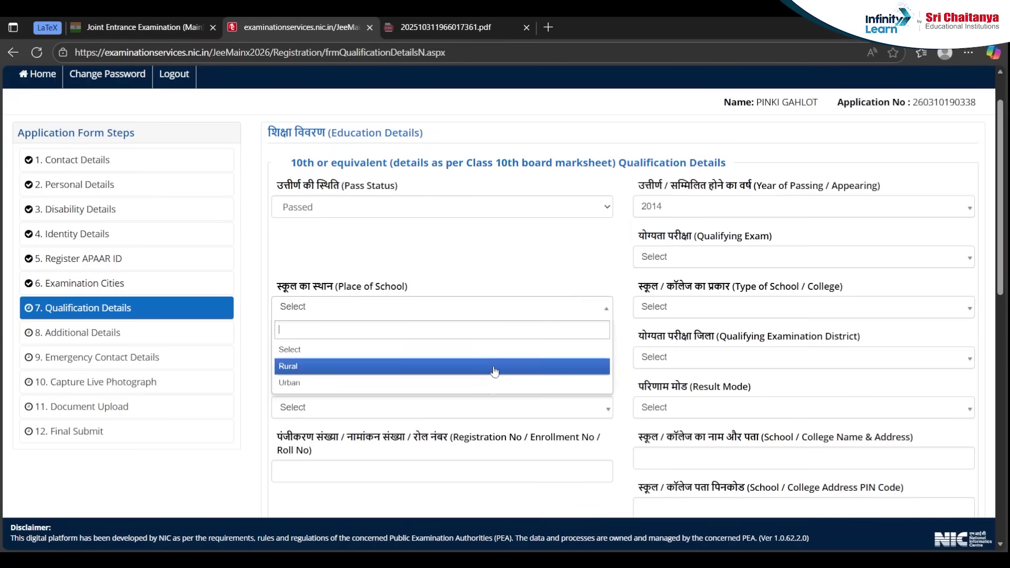
pyautogui.click(473, 382)
pyautogui.click(789, 307)
pyautogui.click(732, 444)
# Step: Set the 10th exam location to KARNATAKA, BANGALORE RURAL, board CBSE, result mode CGPA
pyautogui.click(536, 358)
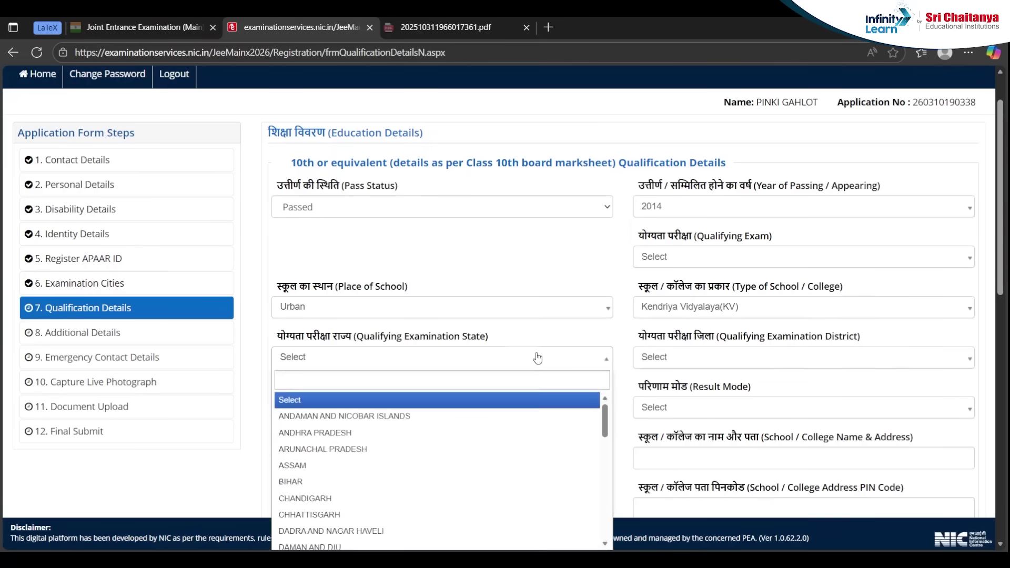
pyautogui.scroll(-3, 421, 410)
pyautogui.click(401, 429)
pyautogui.click(675, 283)
pyautogui.write('bid')
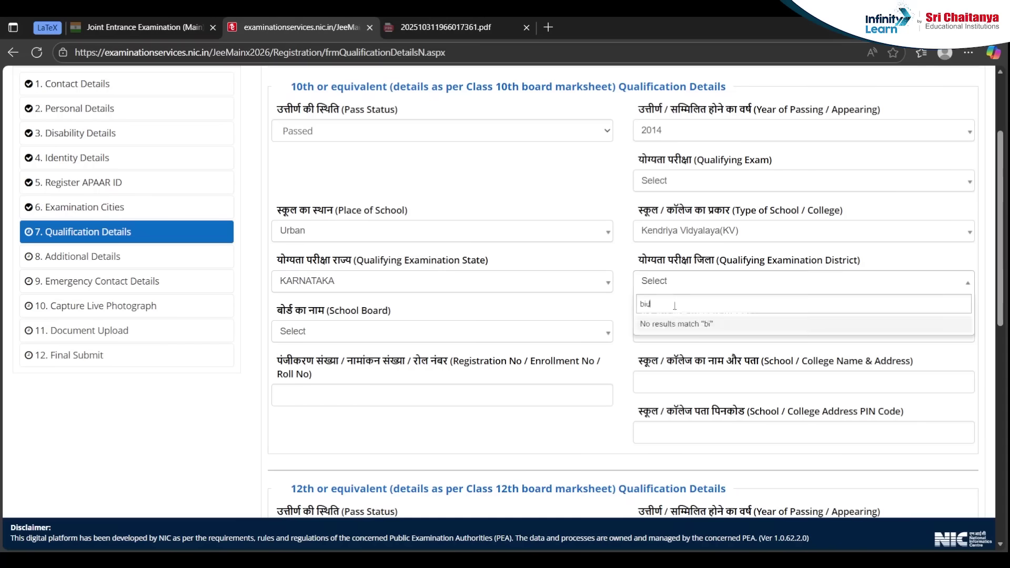
pyautogui.click(683, 354)
pyautogui.click(442, 332)
pyautogui.click(456, 439)
pyautogui.click(789, 331)
pyautogui.click(789, 331)
pyautogui.click(789, 331)
pyautogui.click(676, 407)
# Step: Enter 10th CGPA 8.9, the roll number, school 'kv bidar karnataka' and its PIN code
pyautogui.scroll(-2, 639, 316)
pyautogui.click(639, 292)
pyautogui.write('8.9')
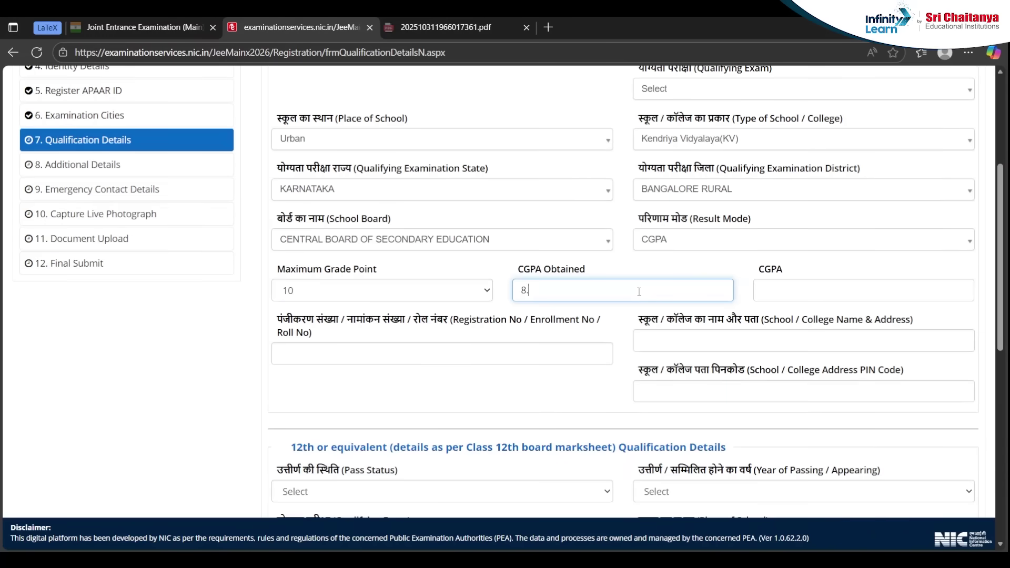
pyautogui.click(762, 289)
pyautogui.click(541, 323)
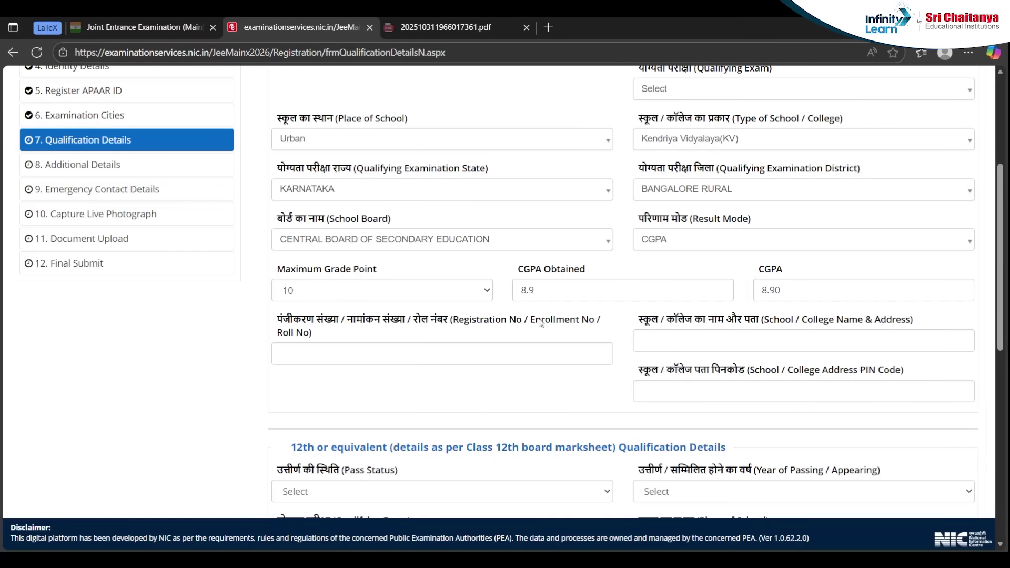
pyautogui.click(424, 352)
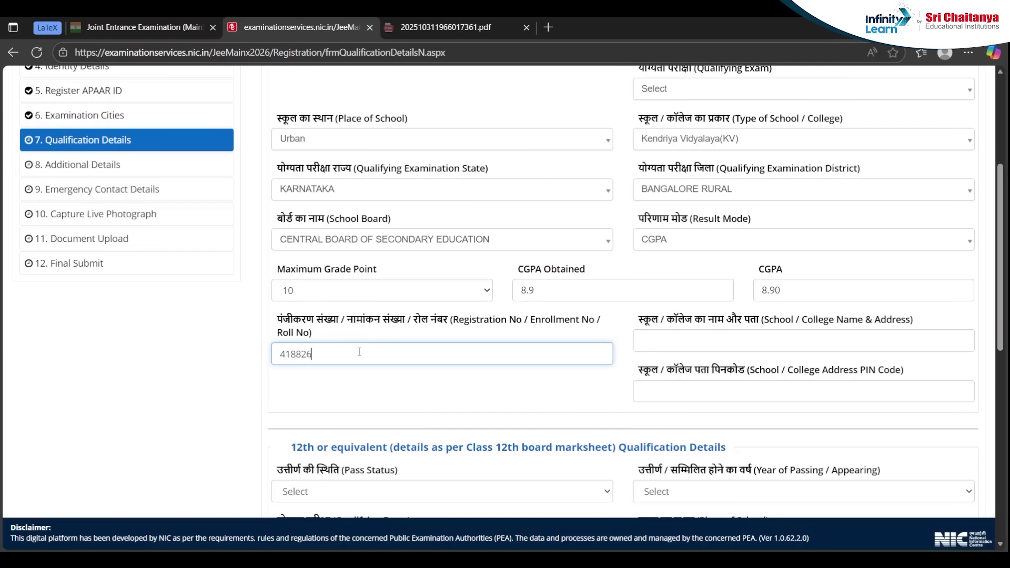
pyautogui.click(671, 341)
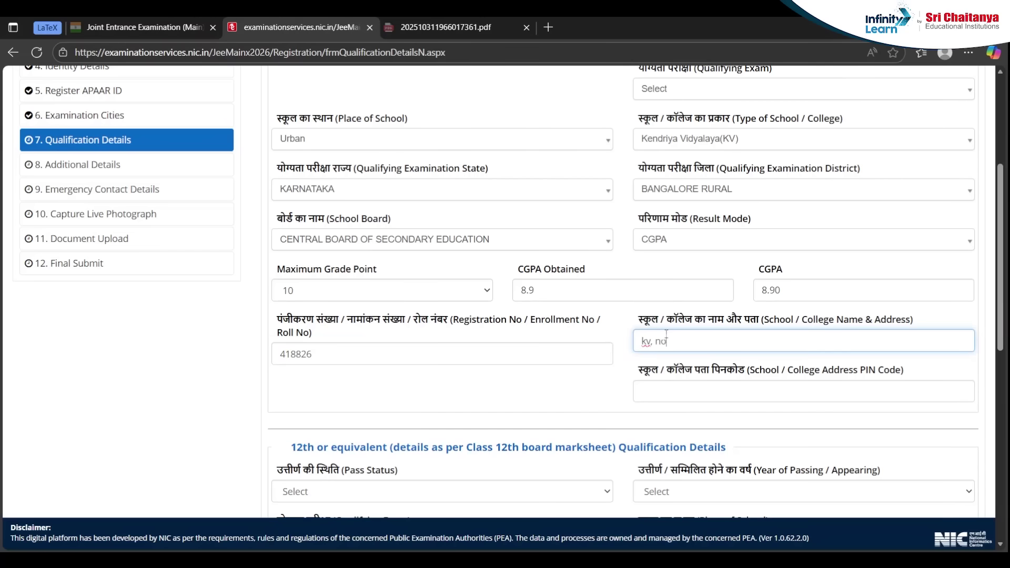
pyautogui.write('kv bidar karnataka')
pyautogui.click(682, 393)
pyautogui.write('58')
pyautogui.scroll(-3, 522, 351)
pyautogui.click(522, 351)
pyautogui.scroll(-2, 522, 351)
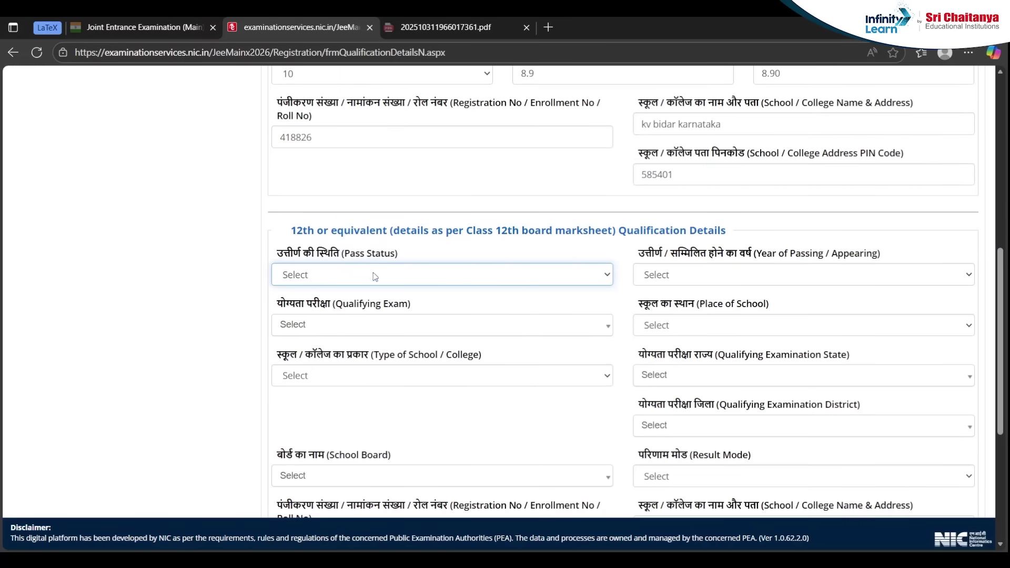
# Step: Mark the 12th as Passed in 2025, NDA Joint Services Wing exam, Urban Kendriya Vidyalaya(KV)
pyautogui.press('Down')
pyautogui.click(672, 322)
pyautogui.scroll(-2, 678, 447)
pyautogui.click(683, 463)
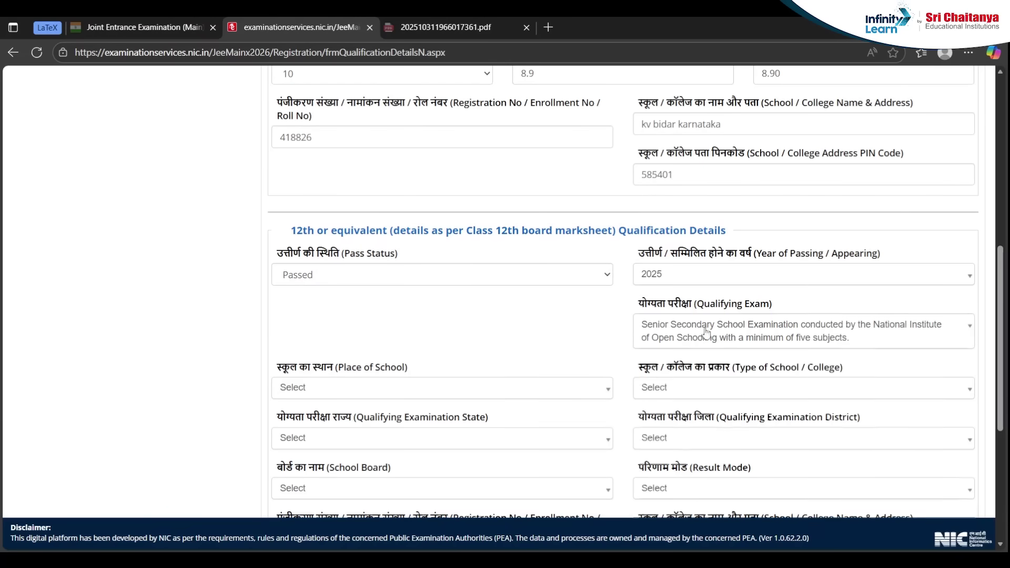
pyautogui.click(707, 332)
pyautogui.scroll(-2, 700, 421)
pyautogui.click(683, 415)
pyautogui.click(421, 388)
pyautogui.click(294, 446)
pyautogui.click(671, 391)
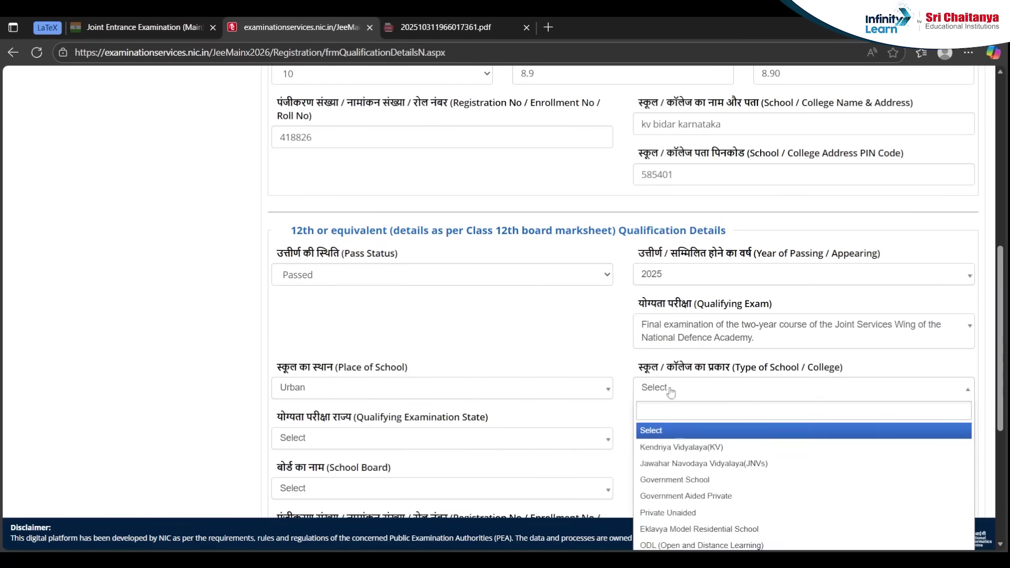
pyautogui.click(681, 446)
# Step: Set the 12th exam location to KARNATAKA, BIDAR, board CBSE, result mode CGPA
pyautogui.scroll(-2, 678, 421)
pyautogui.click(447, 341)
pyautogui.scroll(-3, 474, 452)
pyautogui.click(368, 510)
pyautogui.click(804, 341)
pyautogui.click(737, 480)
pyautogui.click(547, 399)
pyautogui.click(369, 499)
pyautogui.scroll(-1, 736, 368)
pyautogui.click(736, 329)
pyautogui.click(684, 406)
# Step: Enter 12th CGPA 8.9, the roll number, school 'kv bidar karnataka' and its PIN code
pyautogui.click(551, 375)
pyautogui.write('8.9')
pyautogui.click(473, 443)
pyautogui.scroll(-1, 473, 402)
pyautogui.write('123456')
pyautogui.click(644, 388)
pyautogui.write('kv bidar karnataka')
pyautogui.press('Tab')
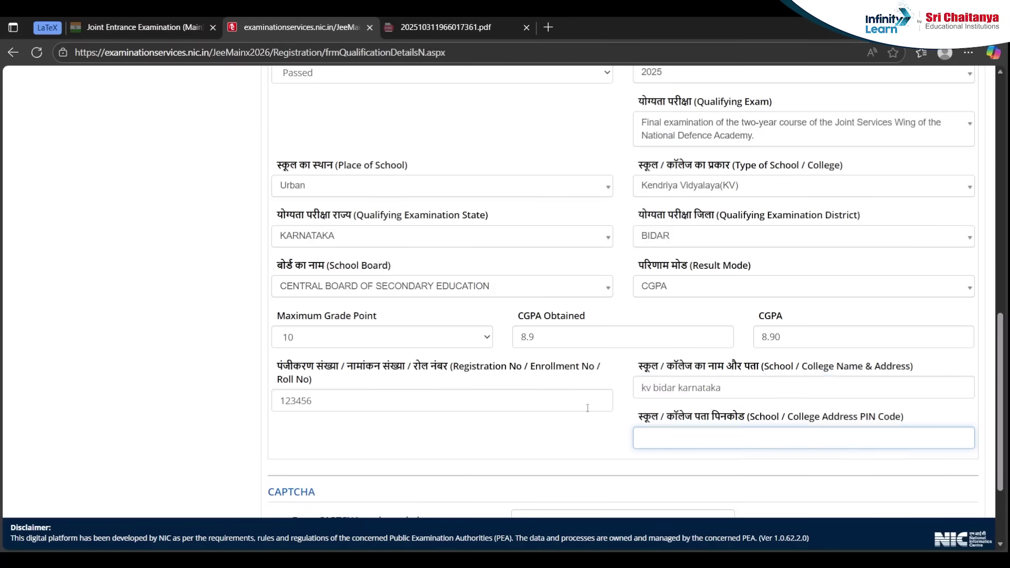
pyautogui.scroll(-2, 681, 348)
pyautogui.write('585401')
# Step: Enter the CAPTCHA, then save the qualification details and confirm
pyautogui.scroll(-1, 681, 349)
pyautogui.click(573, 391)
pyautogui.write('610H')
pyautogui.scroll(10, 668, 363)
pyautogui.scroll(-7, 667, 358)
pyautogui.scroll(-3, 667, 358)
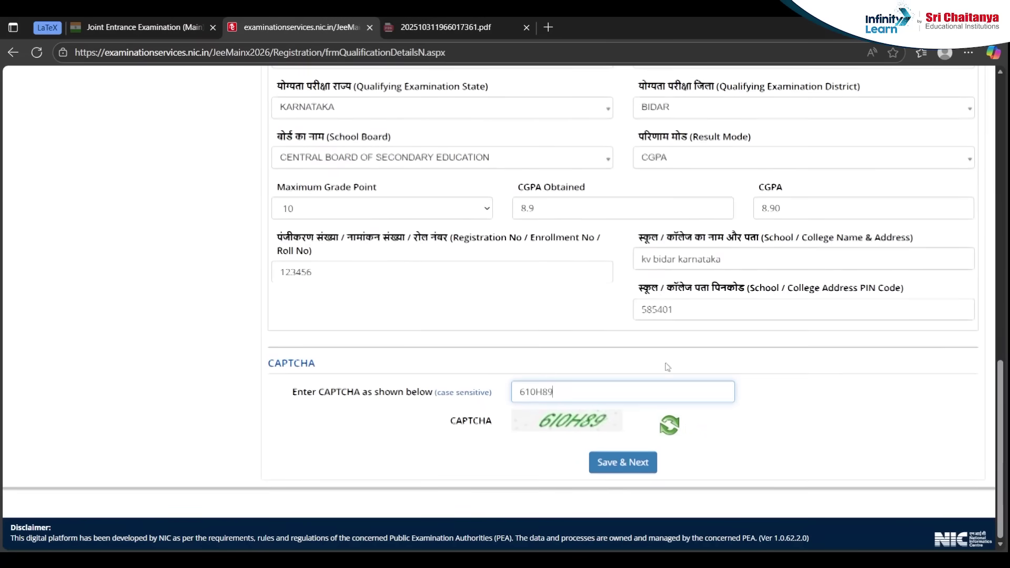
pyautogui.click(623, 471)
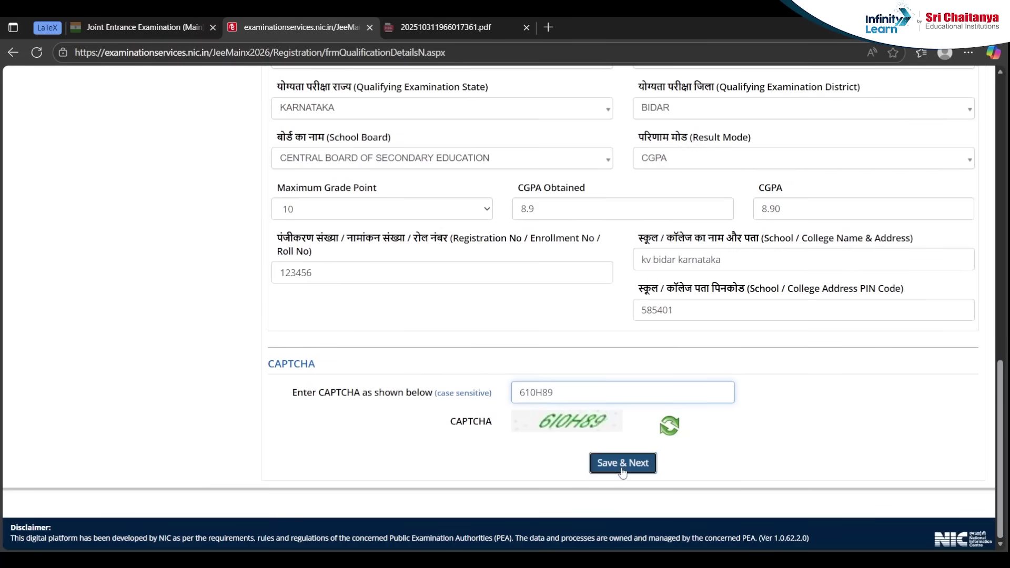
pyautogui.click(486, 336)
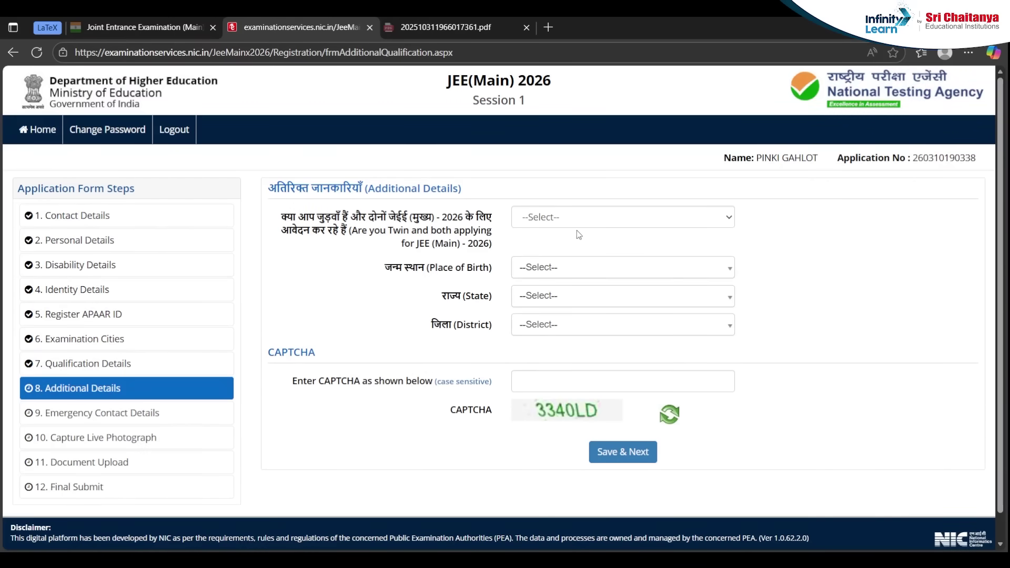
# Step: Answer No to twin, and set birthplace India, UTTAR PRADESH, GAUTAM BUDDH NAGAR
pyautogui.click(608, 217)
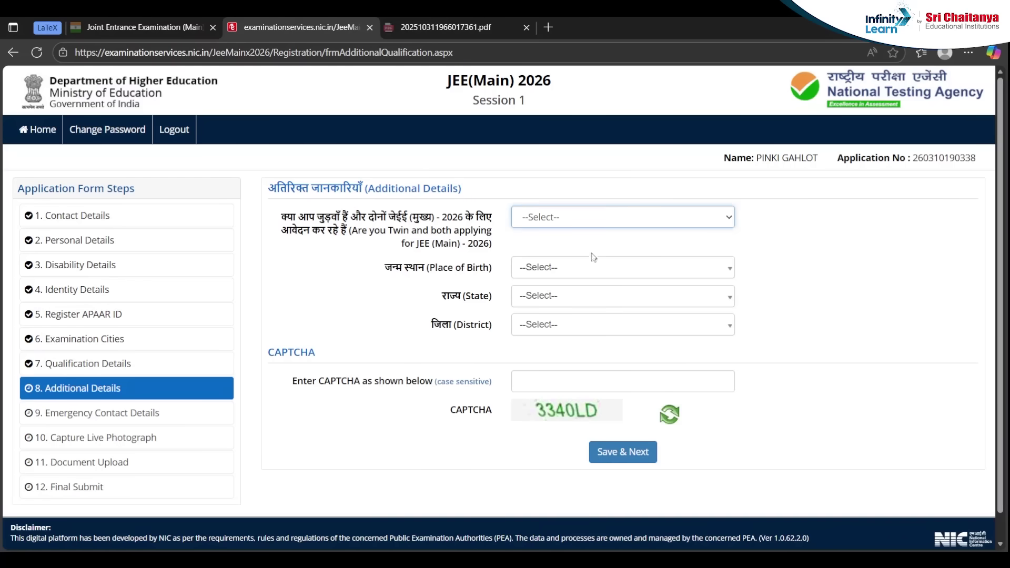
pyautogui.click(579, 274)
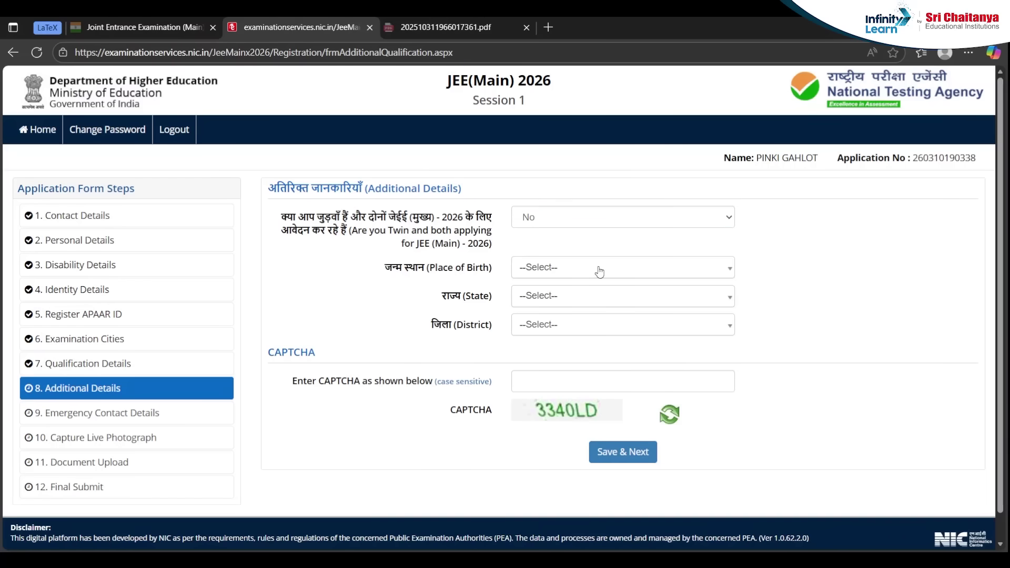
pyautogui.click(599, 271)
pyautogui.click(526, 326)
pyautogui.click(591, 296)
pyautogui.scroll(-3, 565, 447)
pyautogui.scroll(-6, 566, 448)
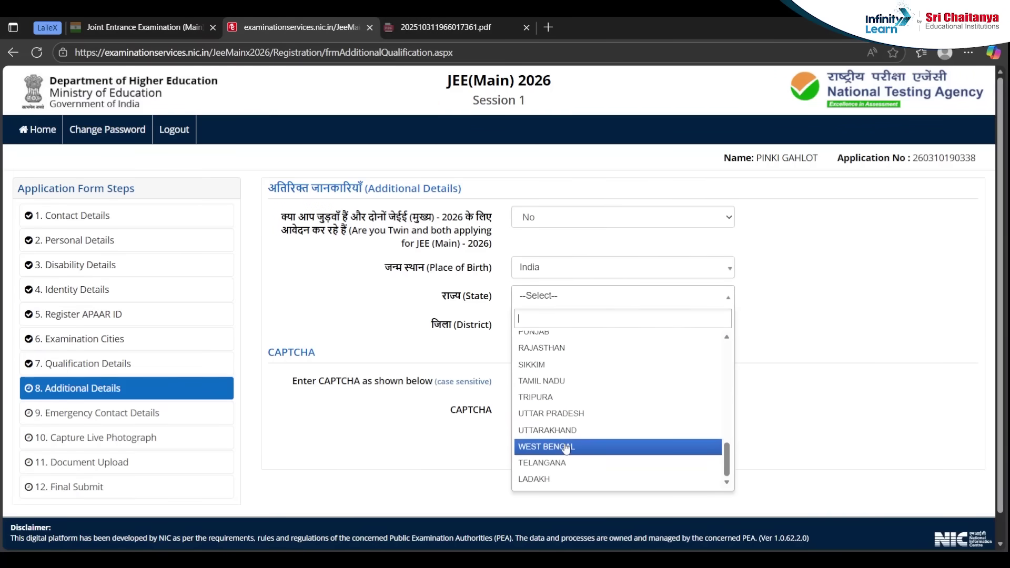
pyautogui.click(567, 411)
pyautogui.click(573, 327)
pyautogui.scroll(-1, 576, 326)
pyautogui.scroll(-10, 568, 407)
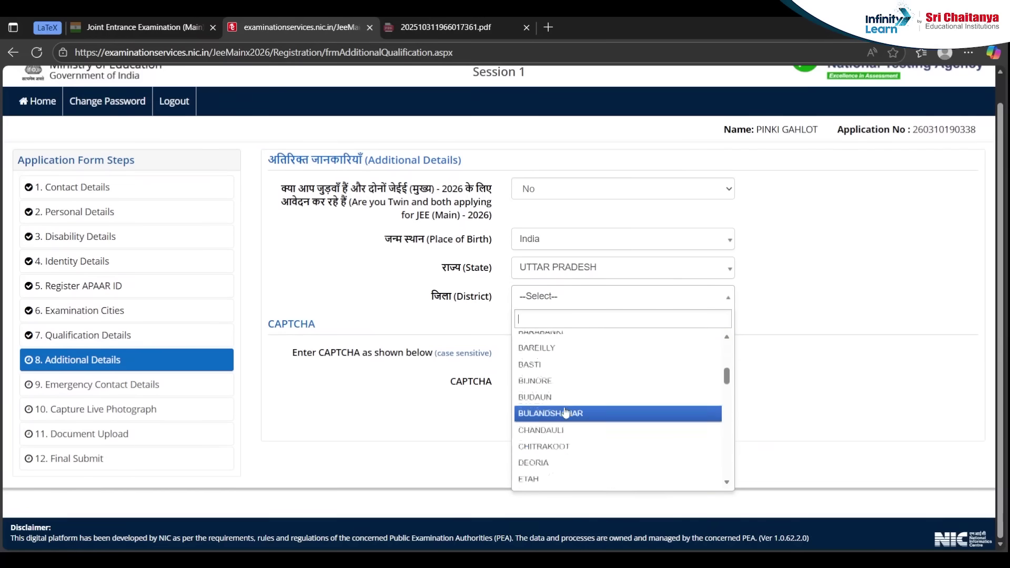
pyautogui.click(570, 435)
# Step: Enter the CAPTCHA, then save the additional details and confirm
pyautogui.click(570, 352)
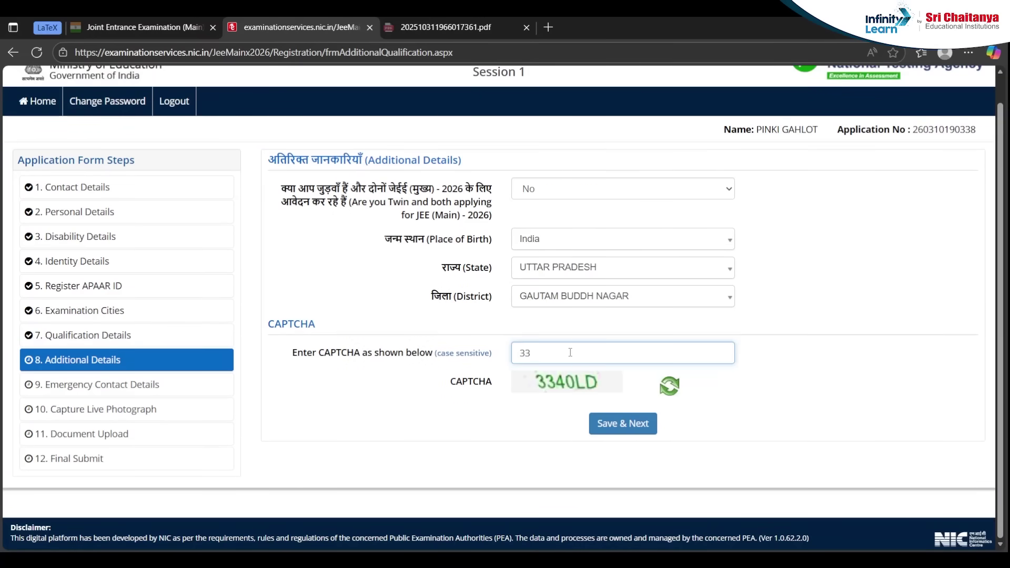
pyautogui.write('3340LD')
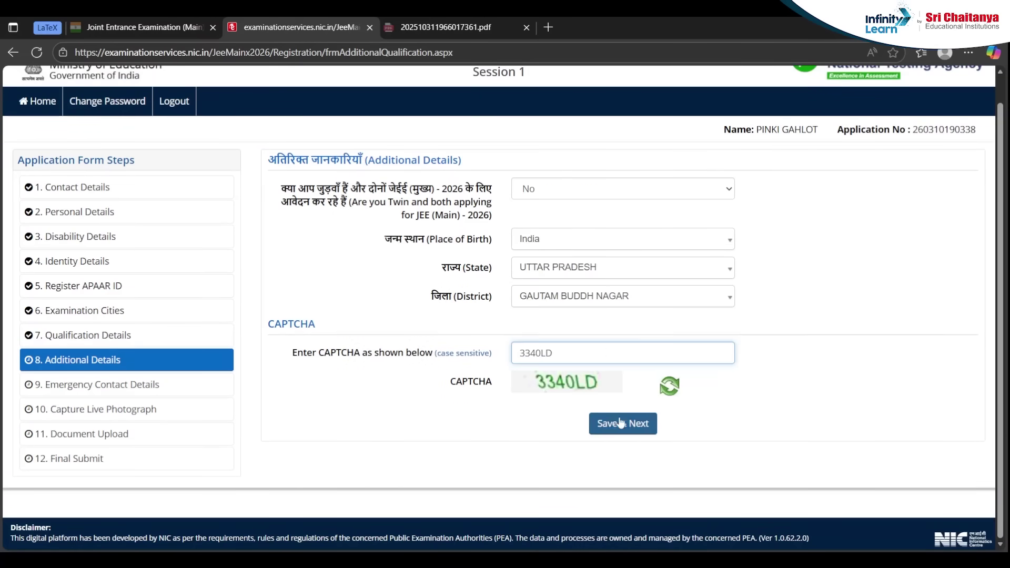
pyautogui.click(618, 423)
pyautogui.click(482, 333)
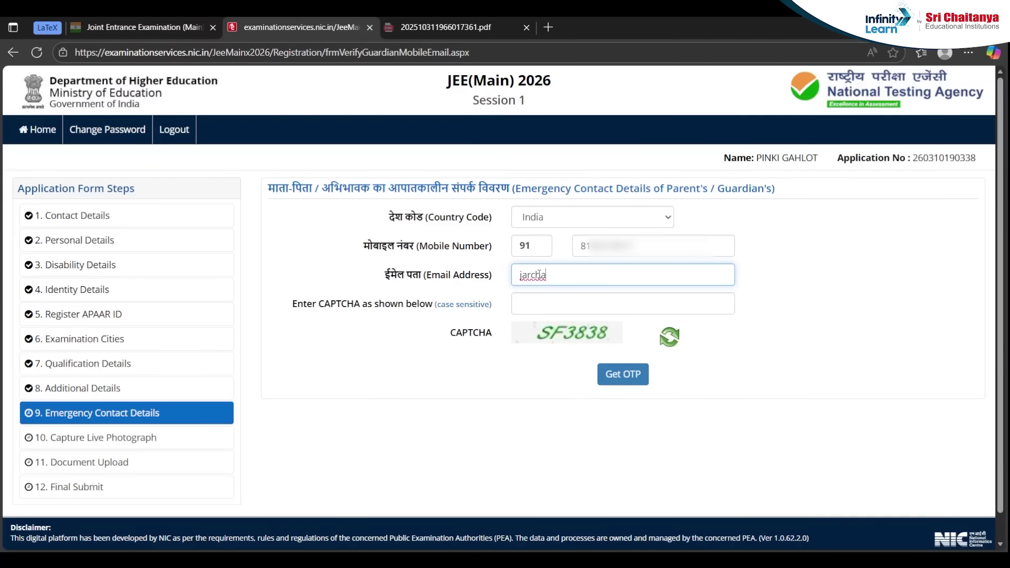
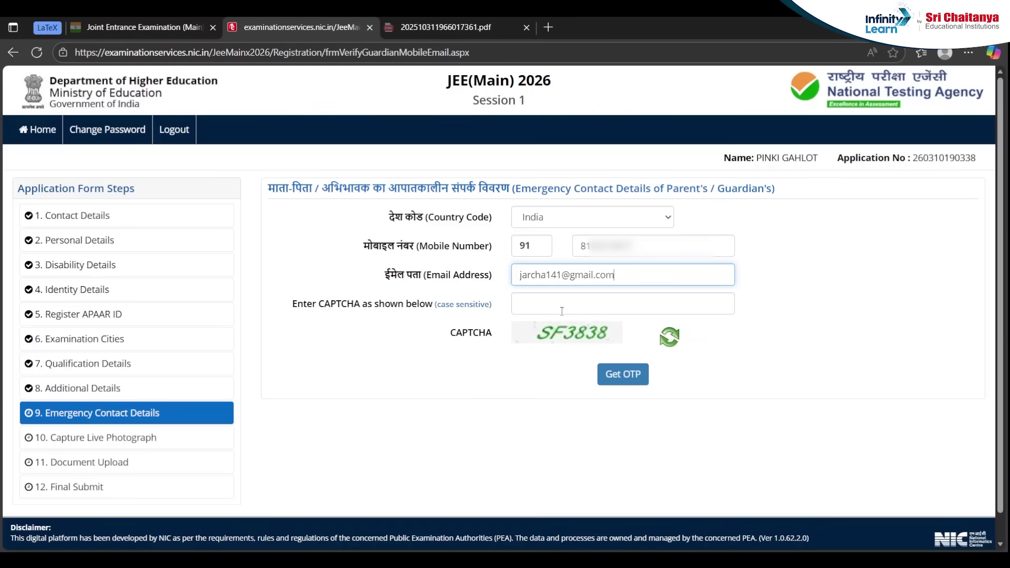
# Step: Enter the guardian's mobile number and CAPTCHA, and request OTPs for the emergency contact
pyautogui.click(562, 311)
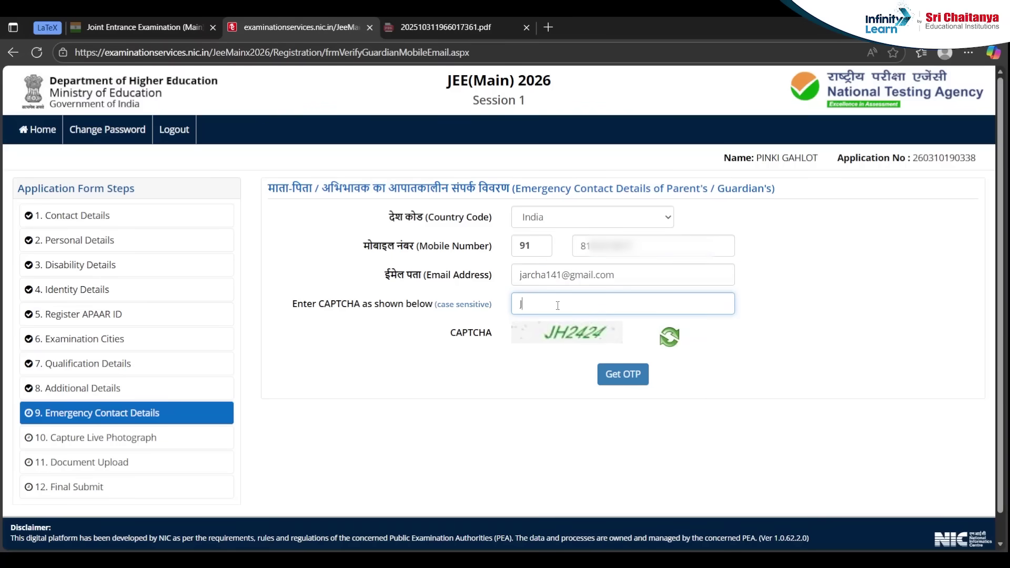
pyautogui.click(625, 375)
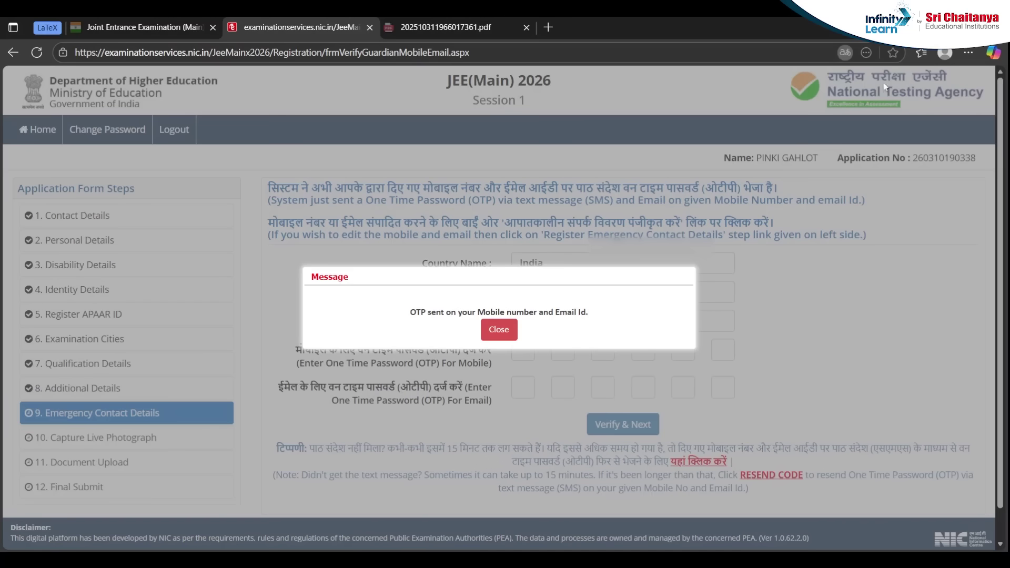
pyautogui.click(498, 330)
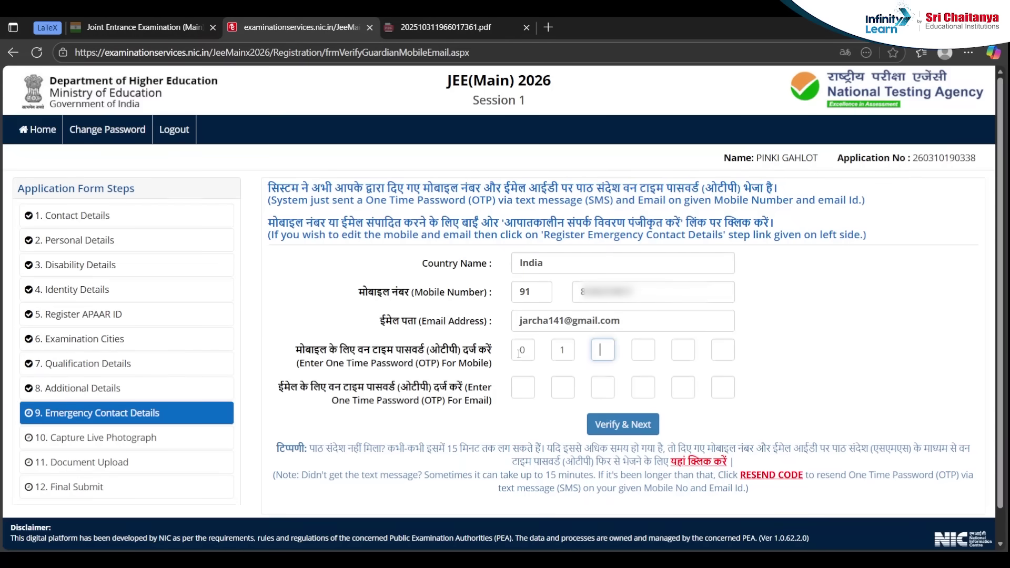
# Step: Enter the mobile and e-mail OTPs and verify the emergency contact details
pyautogui.click(524, 393)
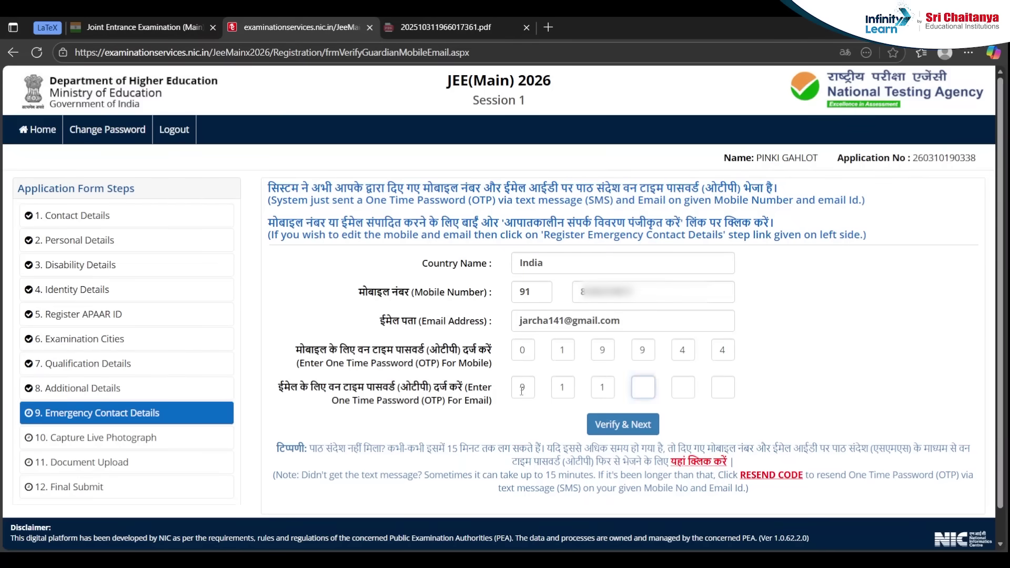
pyautogui.click(623, 424)
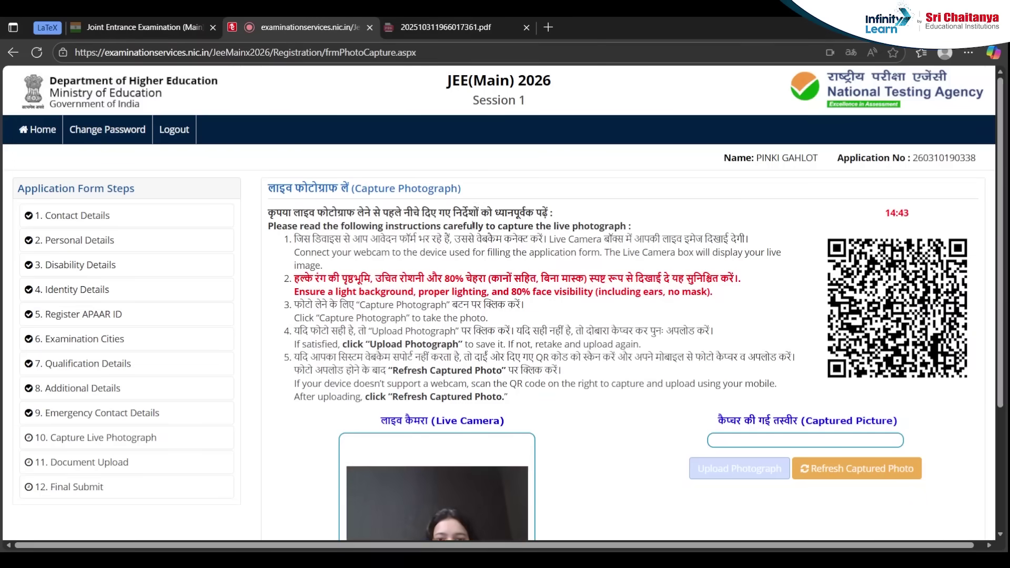
# Step: Capture and save a live webcam photo, then proceed despite the Aadhaar photo mismatch
pyautogui.scroll(-3, 502, 547)
pyautogui.click(440, 477)
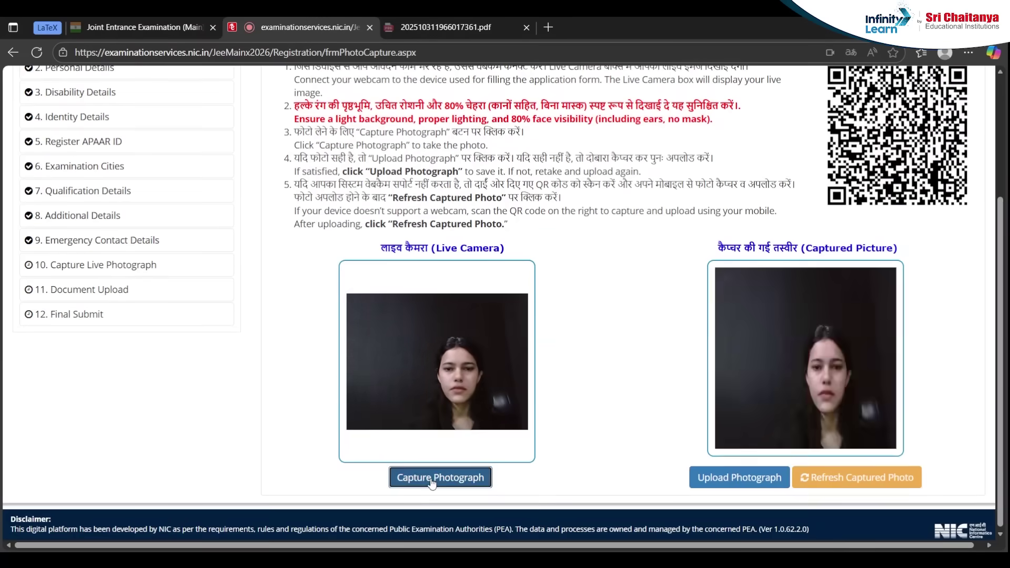
pyautogui.scroll(-1, 628, 414)
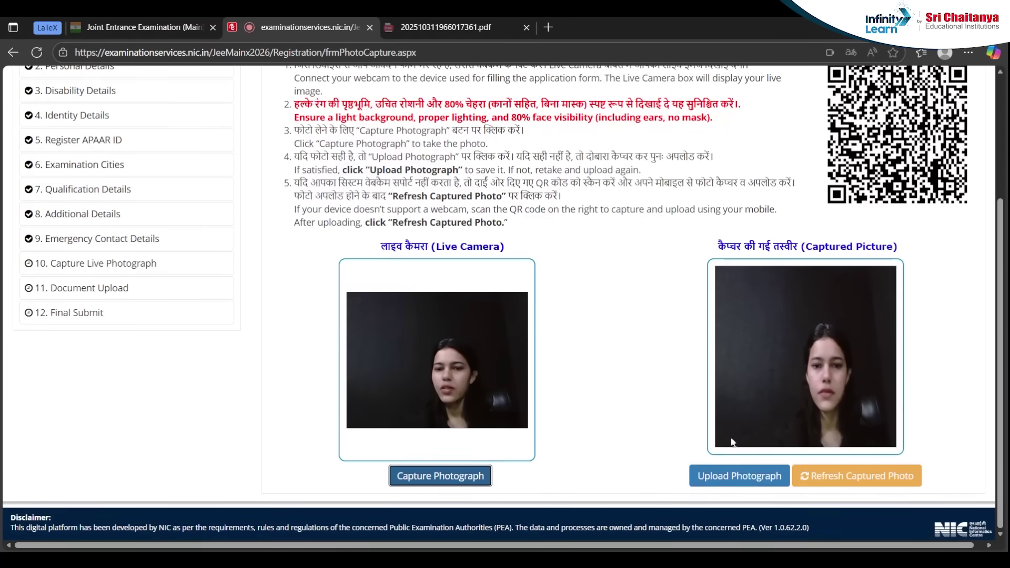
pyautogui.click(736, 477)
pyautogui.click(620, 125)
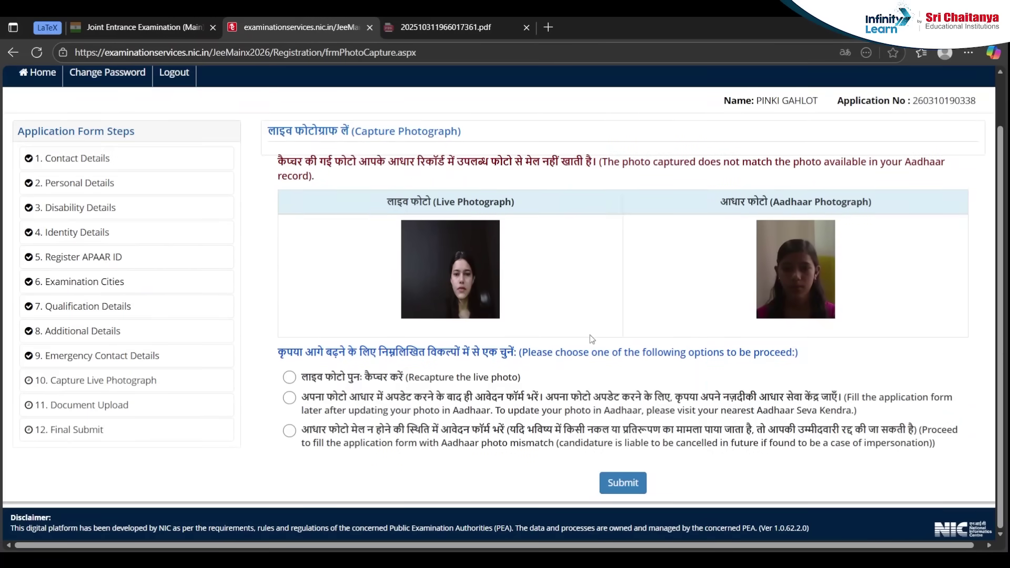
pyautogui.click(289, 430)
pyautogui.click(621, 487)
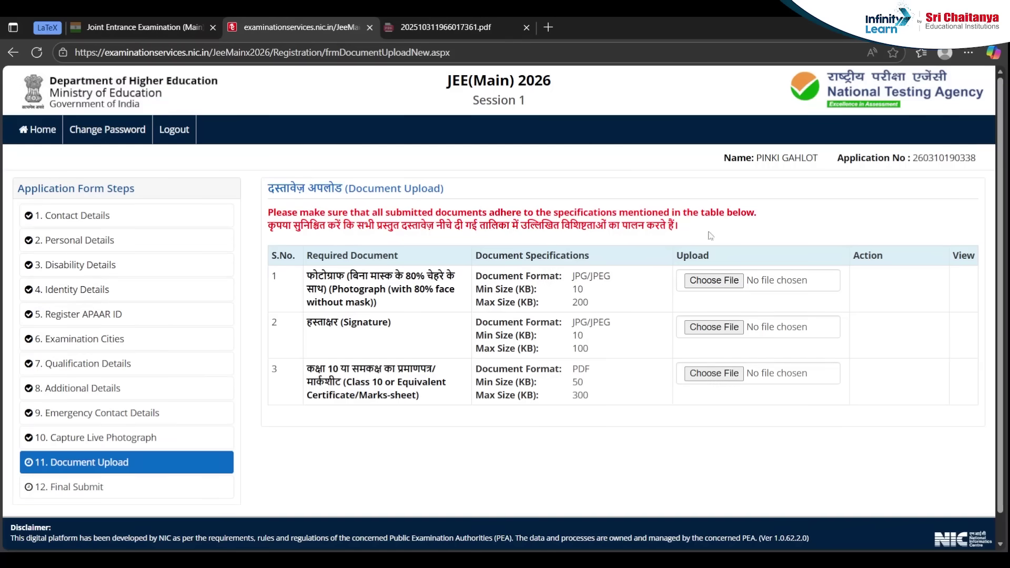
# Step: Attach the cropped photograph and signature, and upload the Class 10 marksheet PDF
pyautogui.click(729, 280)
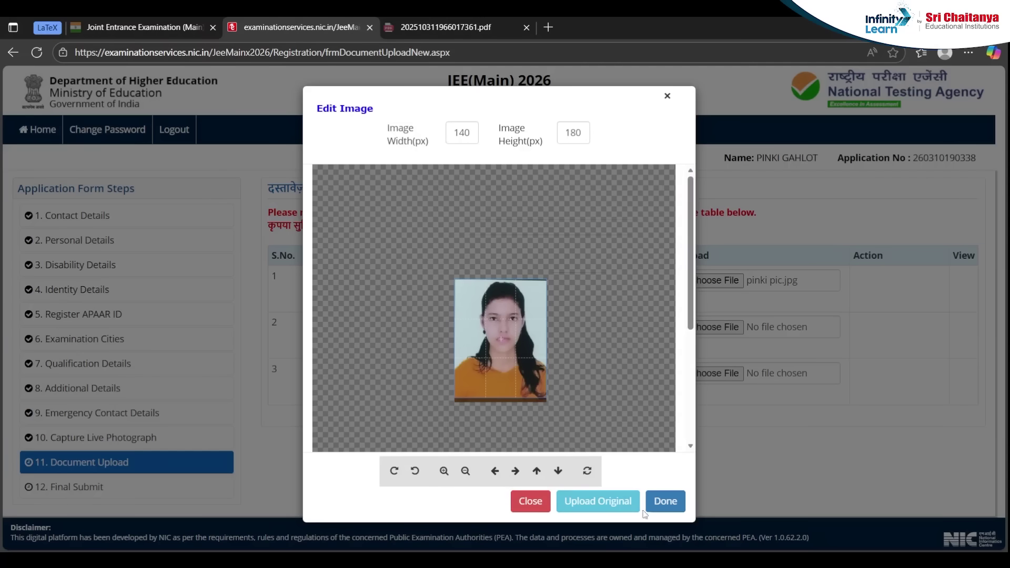
pyautogui.click(656, 500)
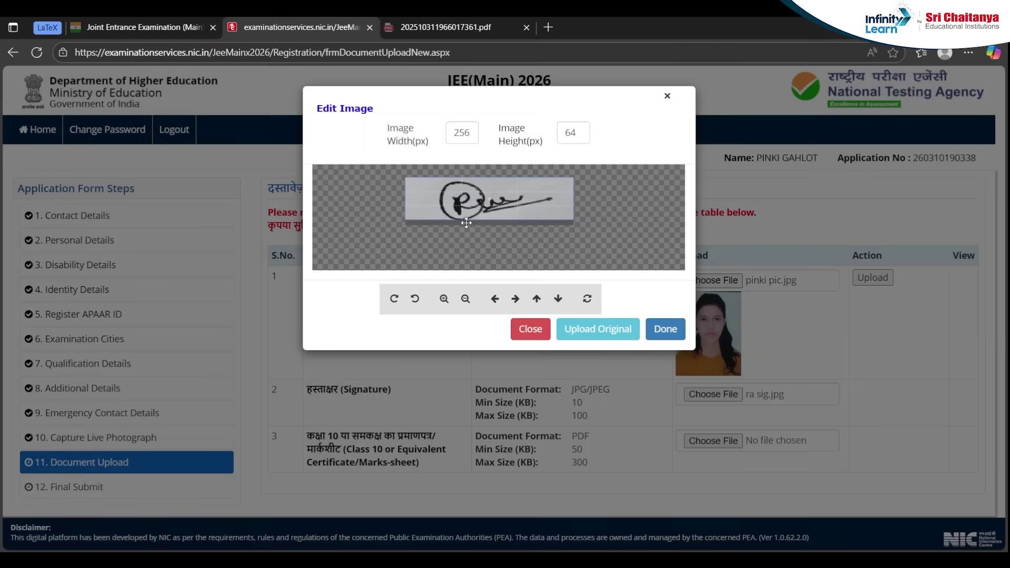
pyautogui.click(661, 330)
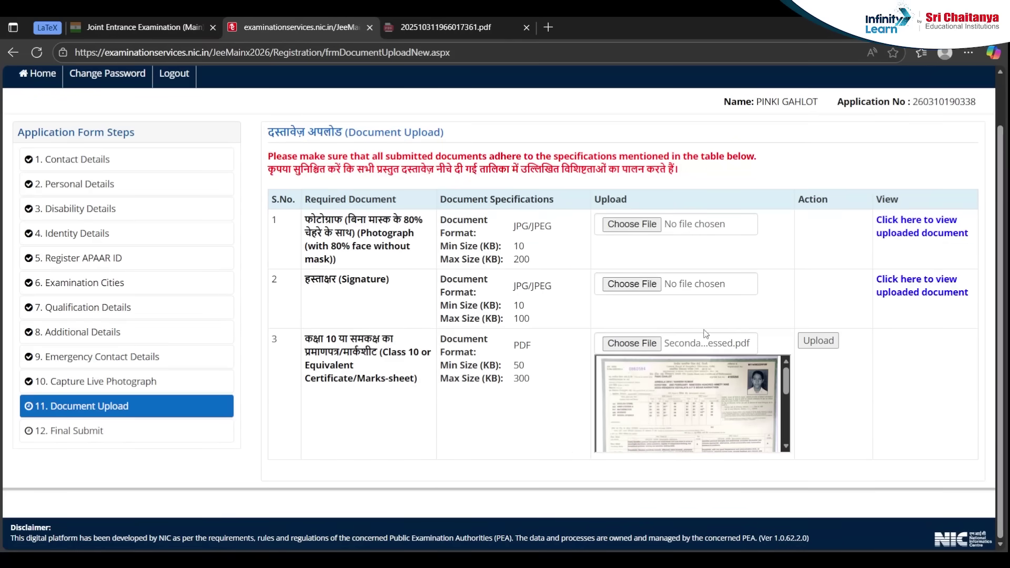
pyautogui.click(803, 343)
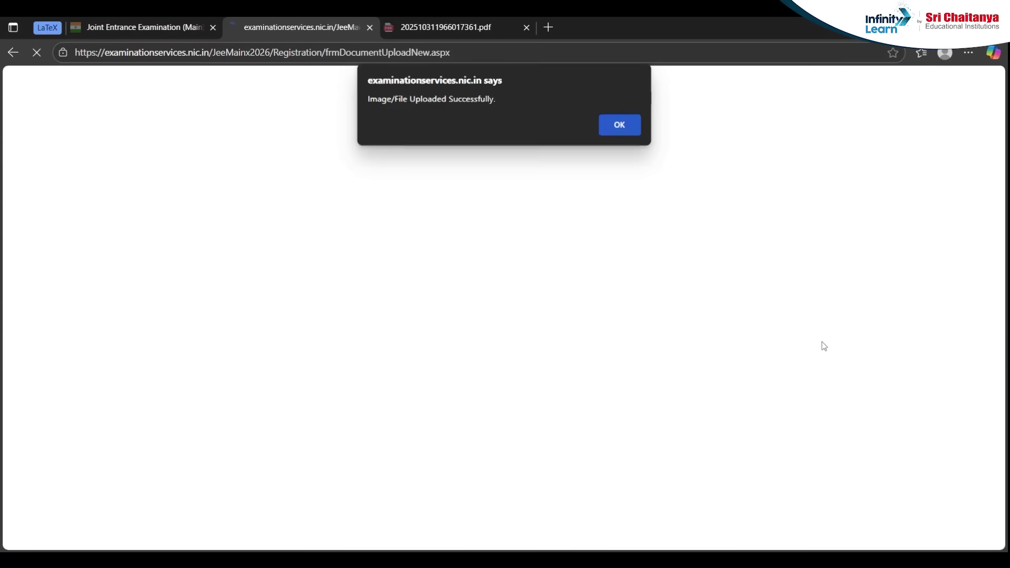
pyautogui.click(627, 129)
# Step: Enter CAPTCHA '18' and save the documents to reach the Final Submit step
pyautogui.scroll(-2, 632, 382)
pyautogui.click(608, 387)
pyautogui.write('18Y3N5')
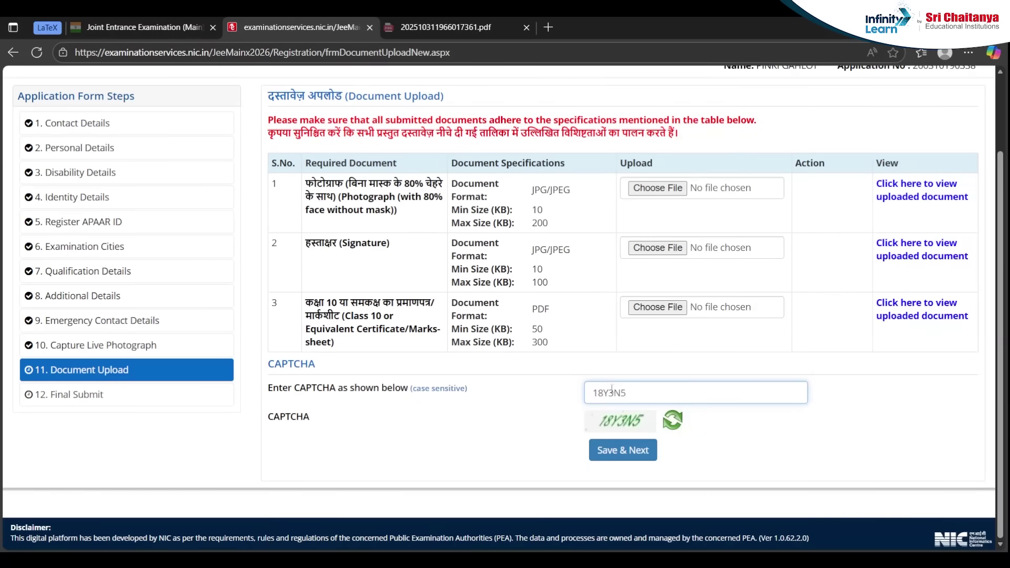
pyautogui.click(631, 451)
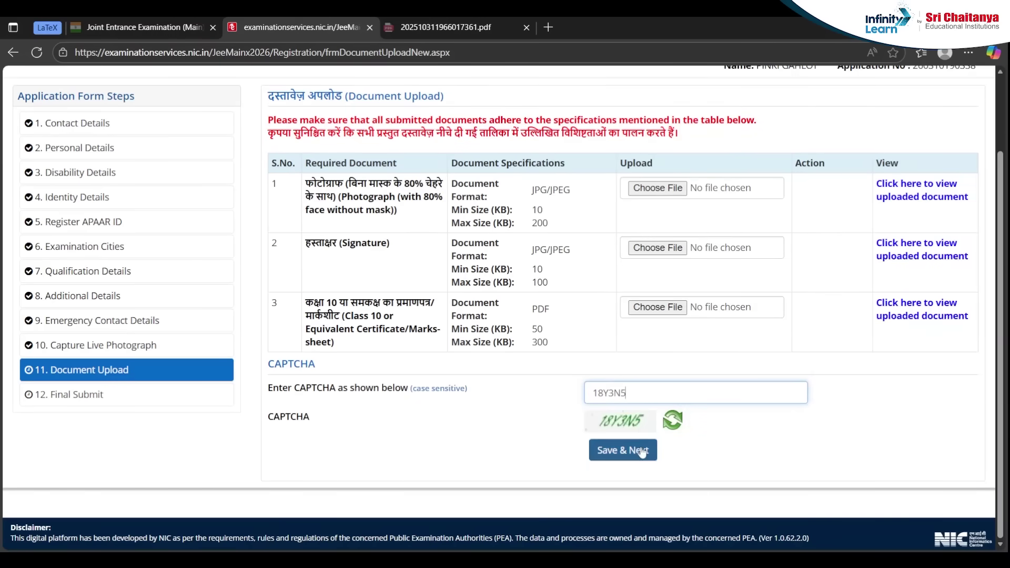
pyautogui.click(480, 332)
pyautogui.scroll(-1, 540, 360)
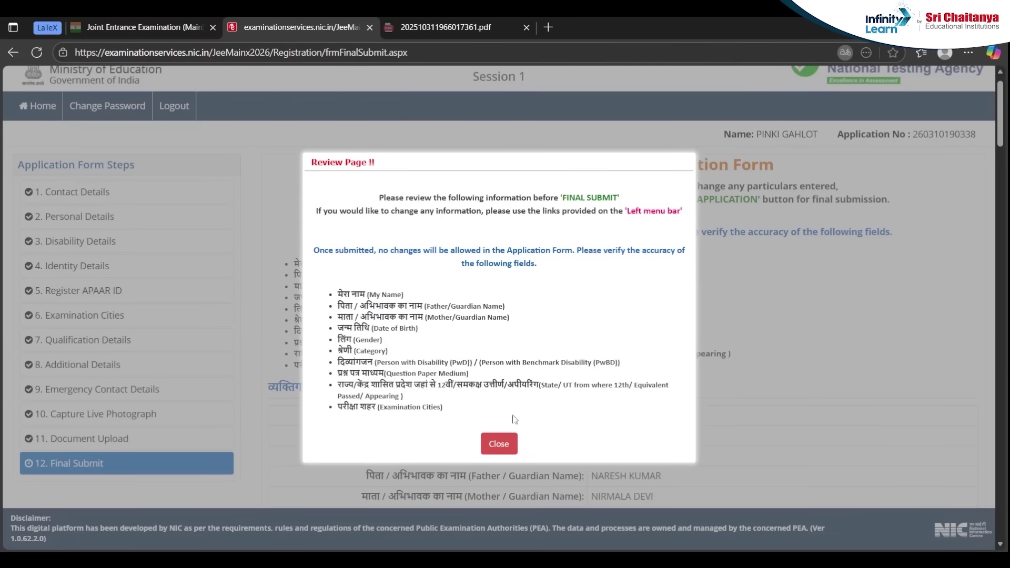
# Step: Mark Mother/Guardian name, DOB, gender, category, PwD, paper medium and 12th State/UT as verified
pyautogui.click(499, 444)
pyautogui.scroll(-8, 506, 446)
pyautogui.scroll(-12, 506, 446)
pyautogui.scroll(-15, 506, 447)
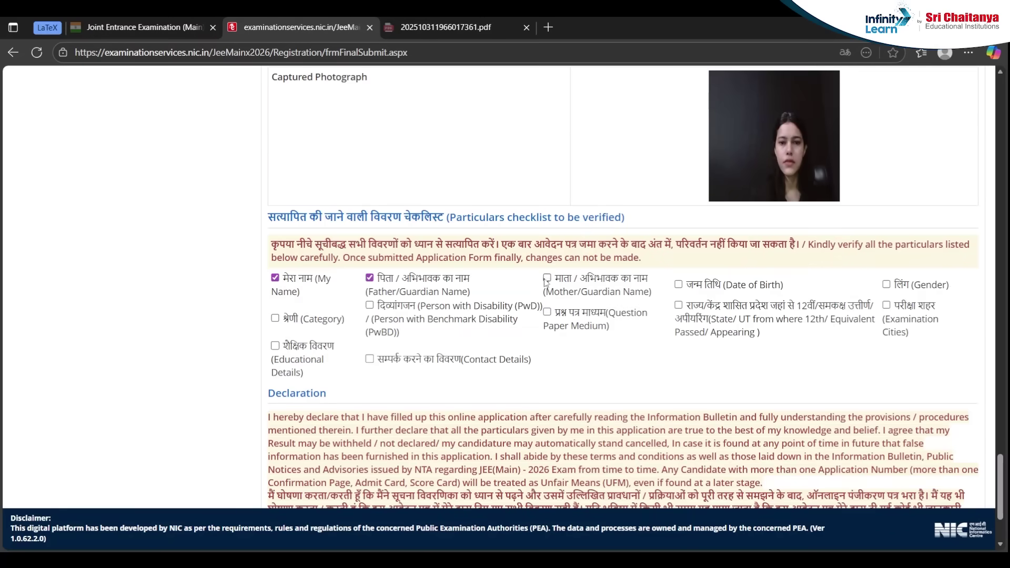
pyautogui.click(546, 279)
pyautogui.click(679, 286)
pyautogui.click(887, 285)
pyautogui.click(275, 319)
pyautogui.click(369, 305)
pyautogui.click(547, 312)
pyautogui.click(678, 305)
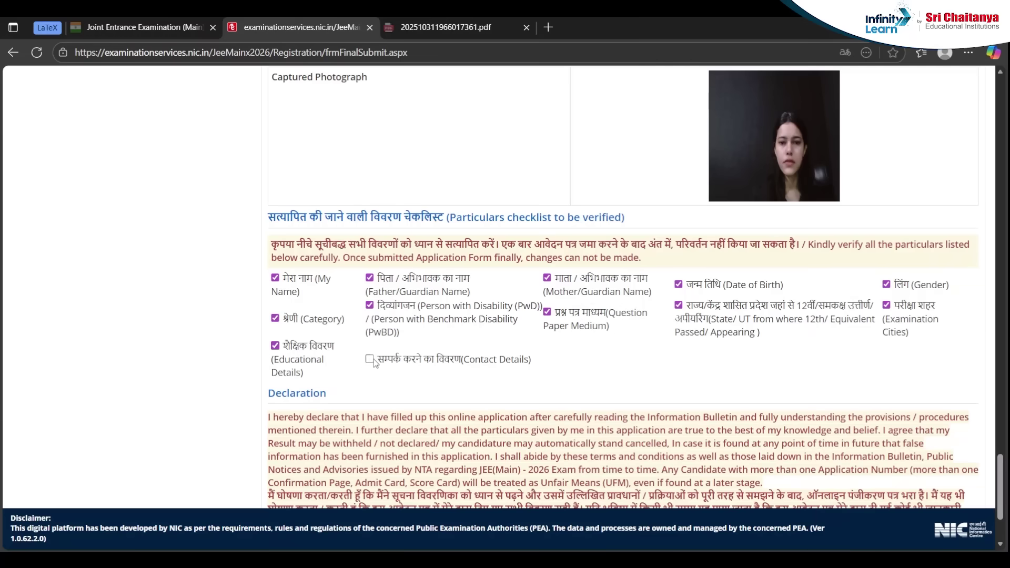
# Step: Accept the declaration and confirm the final submission of the application
pyautogui.scroll(-3, 375, 363)
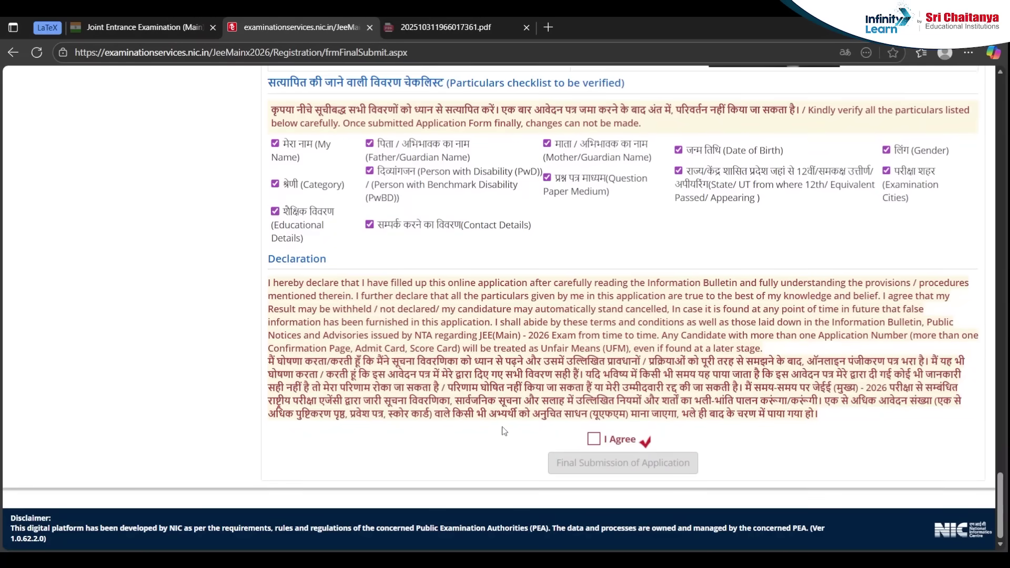
pyautogui.click(594, 441)
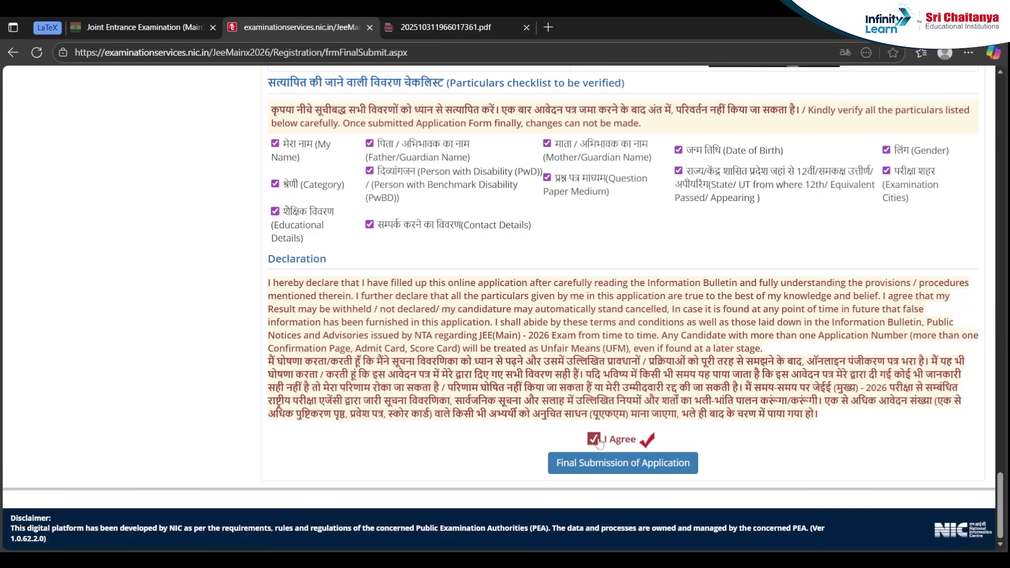
pyautogui.click(609, 463)
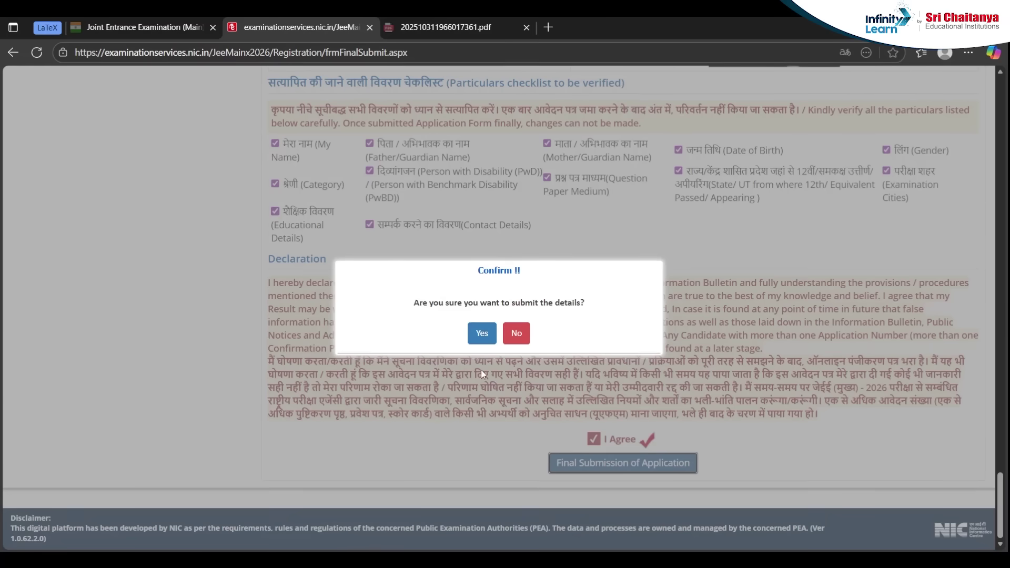
pyautogui.click(482, 333)
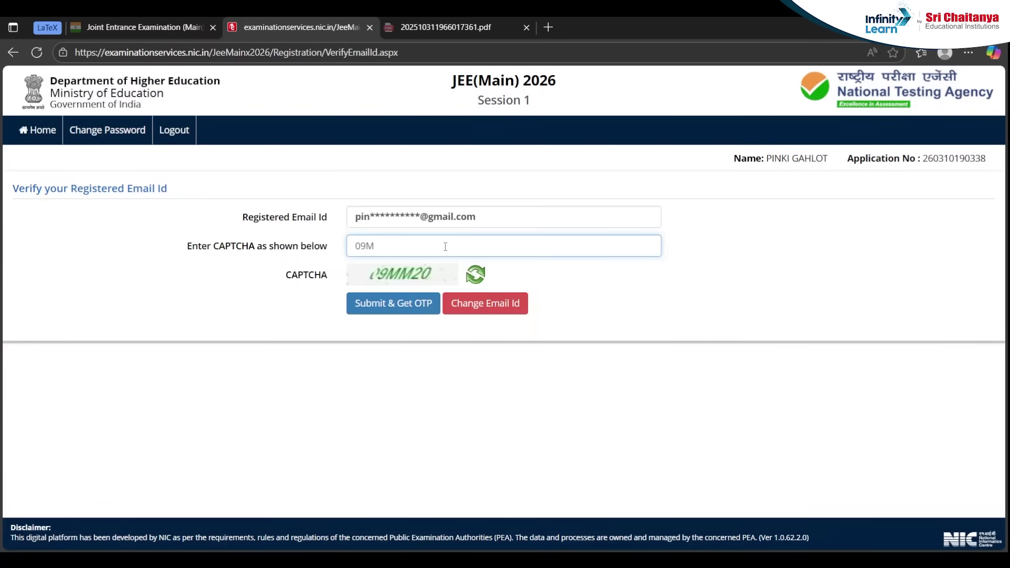
# Step: Enter CAPTCHA 'M20' to have an OTP sent to the registered email
pyautogui.write('M20')
pyautogui.click(409, 306)
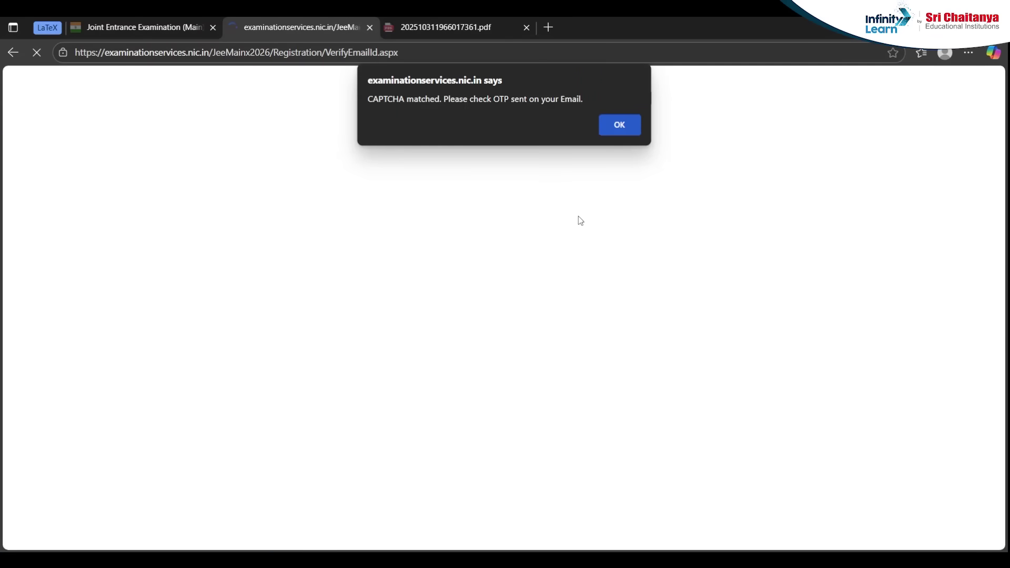
pyautogui.click(623, 129)
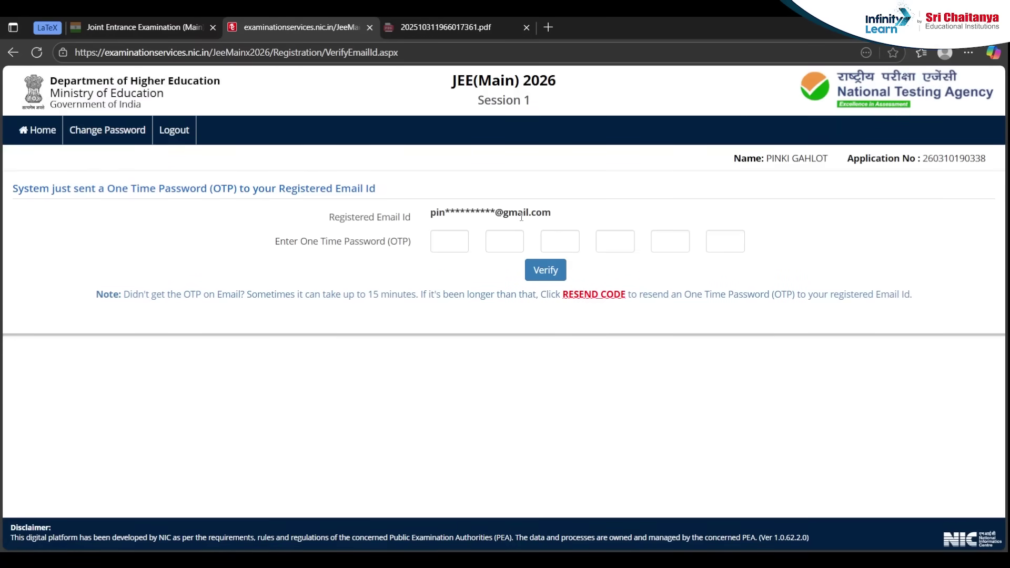
# Step: Verify the email with the emailed OTP, then begin paying the Rs. 1600 fee
pyautogui.click(449, 243)
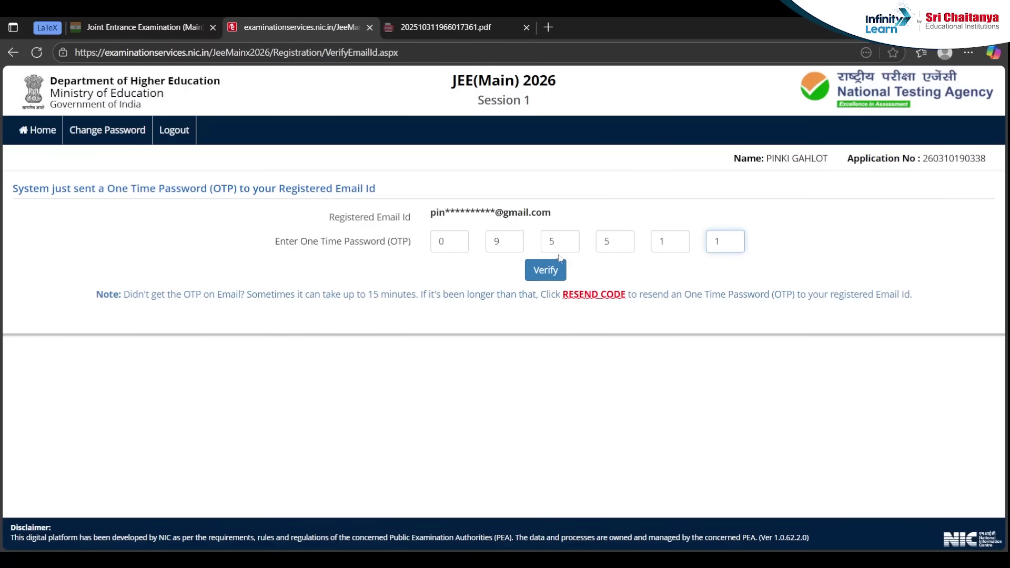
pyautogui.click(545, 269)
pyautogui.click(504, 387)
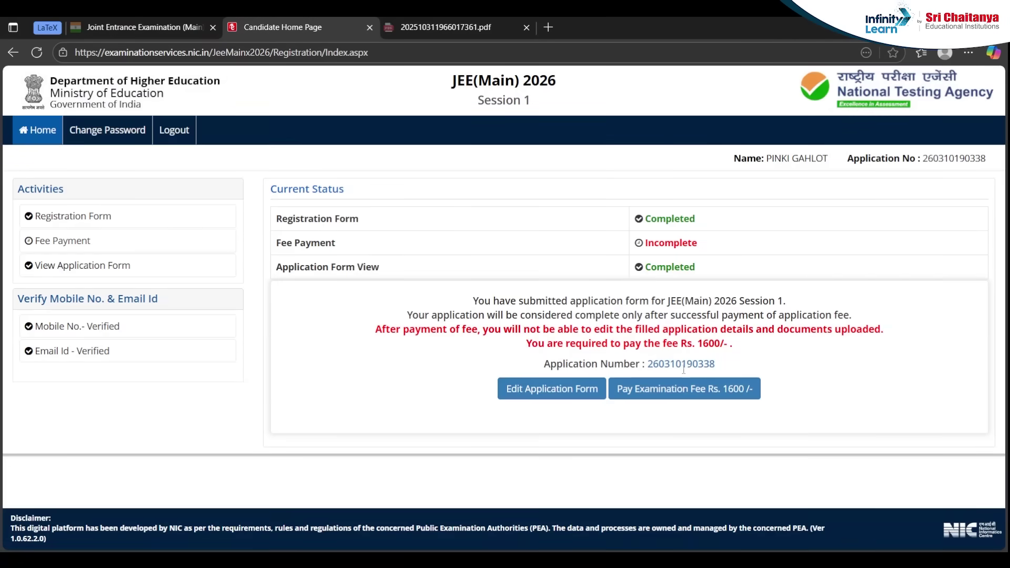
pyautogui.click(714, 396)
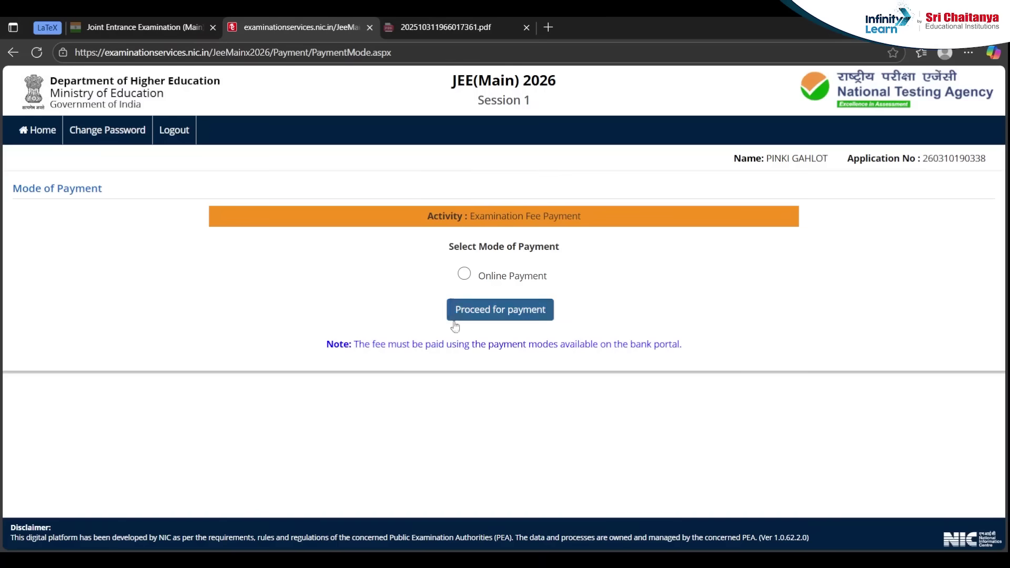
# Step: Pay the Rs. 1600 fee online, choosing SBI MOPS as the payment provider
pyautogui.click(464, 274)
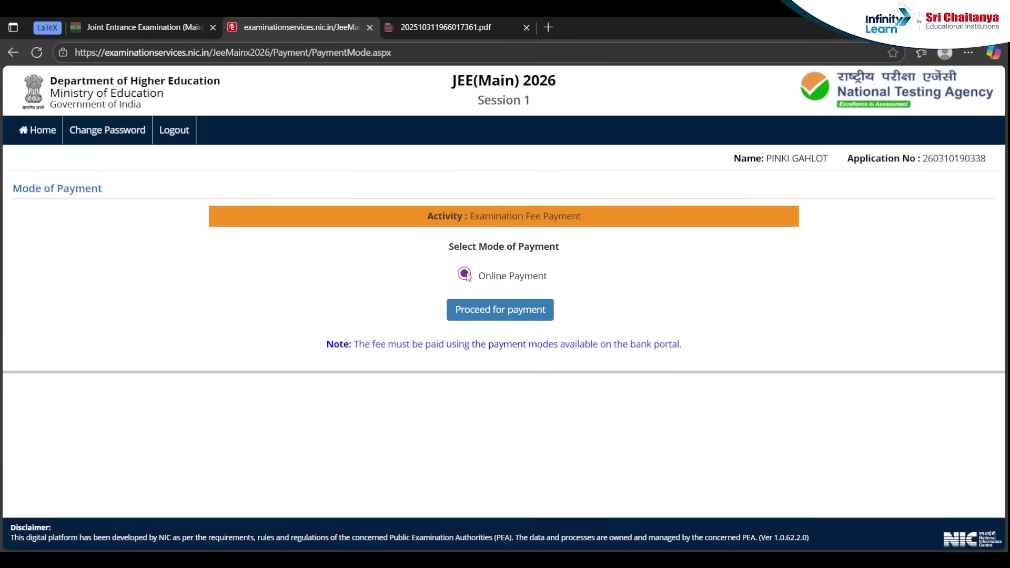
pyautogui.click(486, 322)
pyautogui.click(571, 125)
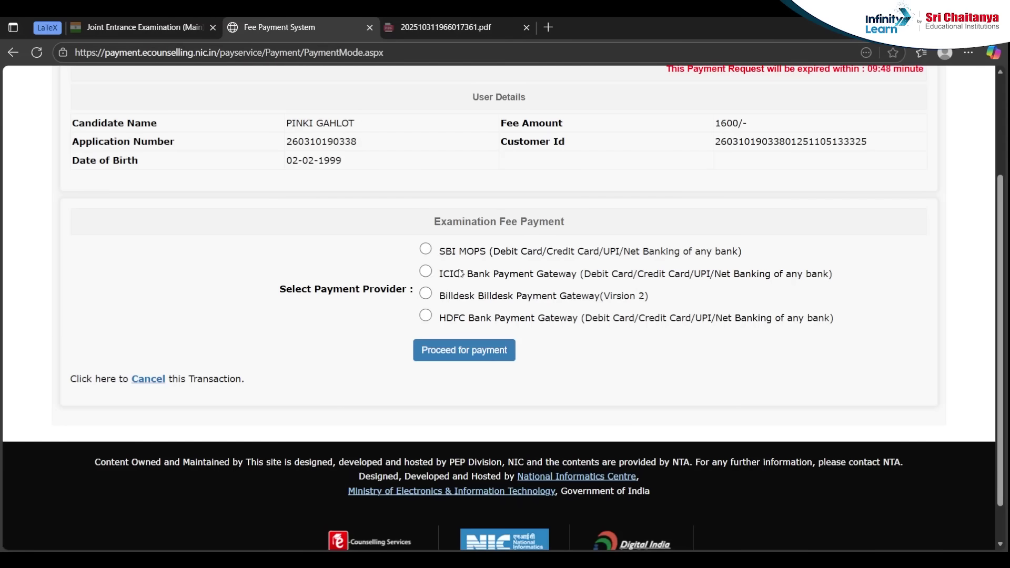
pyautogui.click(426, 251)
pyautogui.click(461, 356)
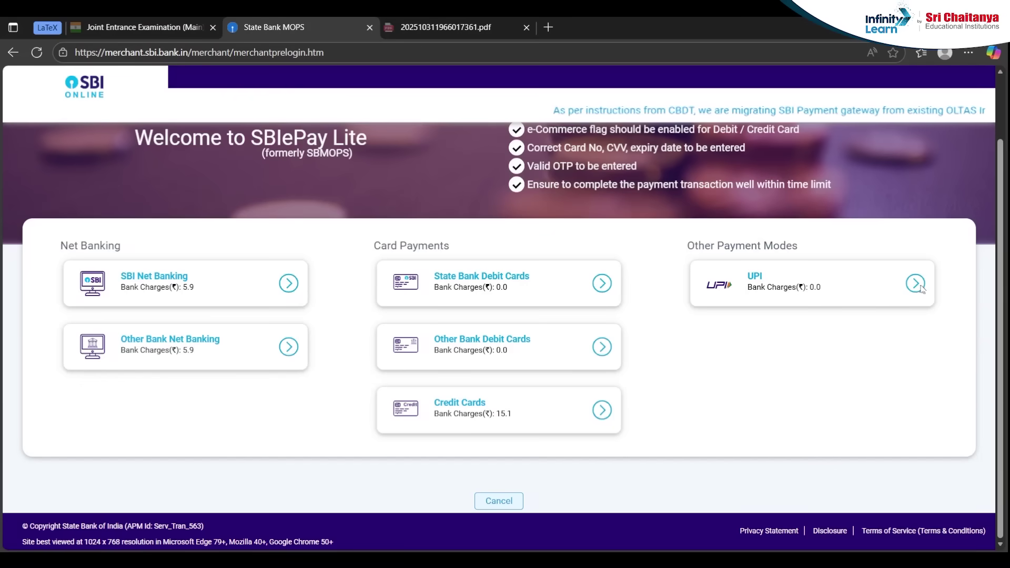
# Step: Select UPI under Other Payment Modes and choose the VPA / UPI ID option
pyautogui.click(916, 284)
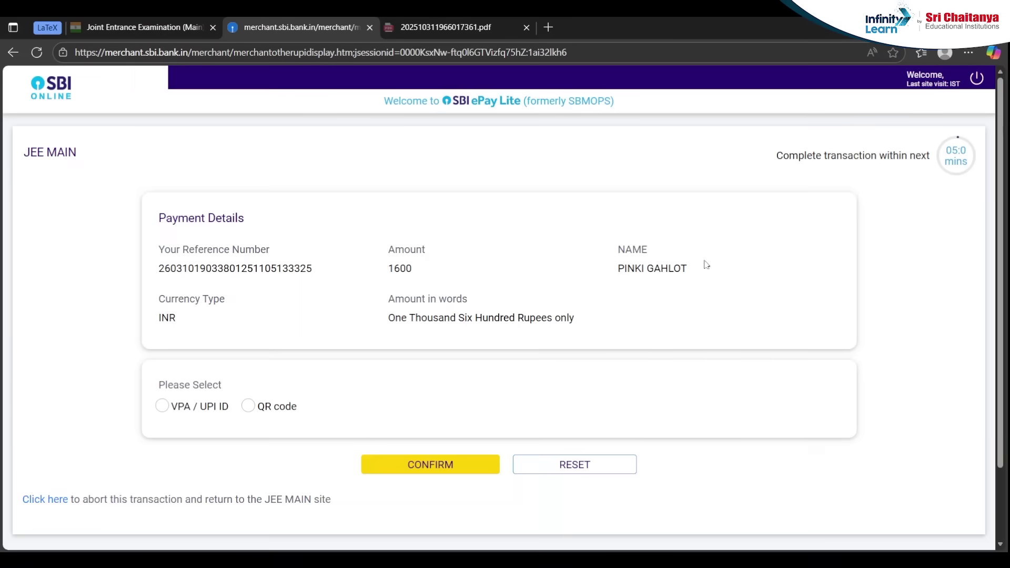
pyautogui.scroll(-1, 625, 371)
pyautogui.scroll(-1, 626, 371)
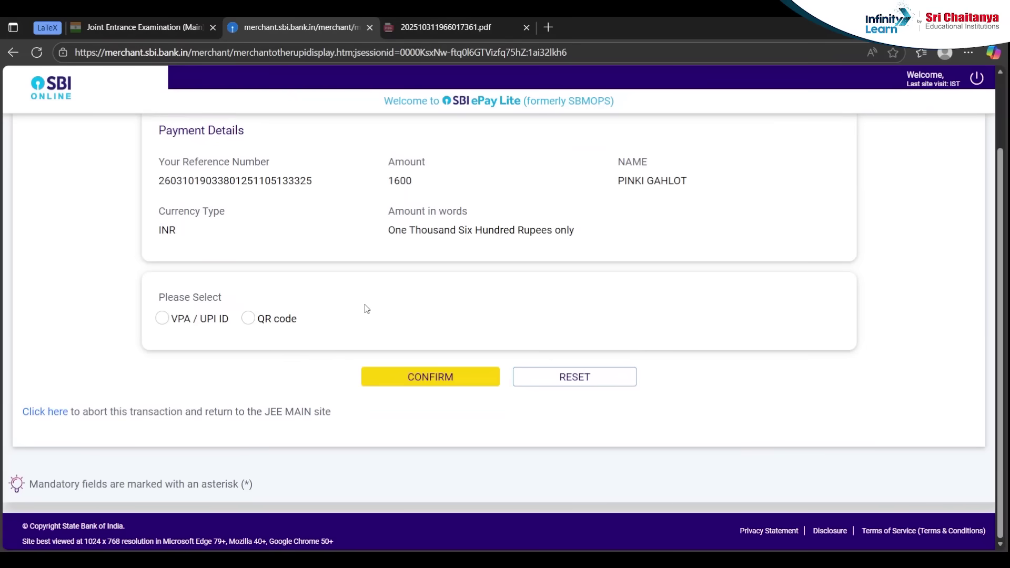
pyautogui.click(162, 319)
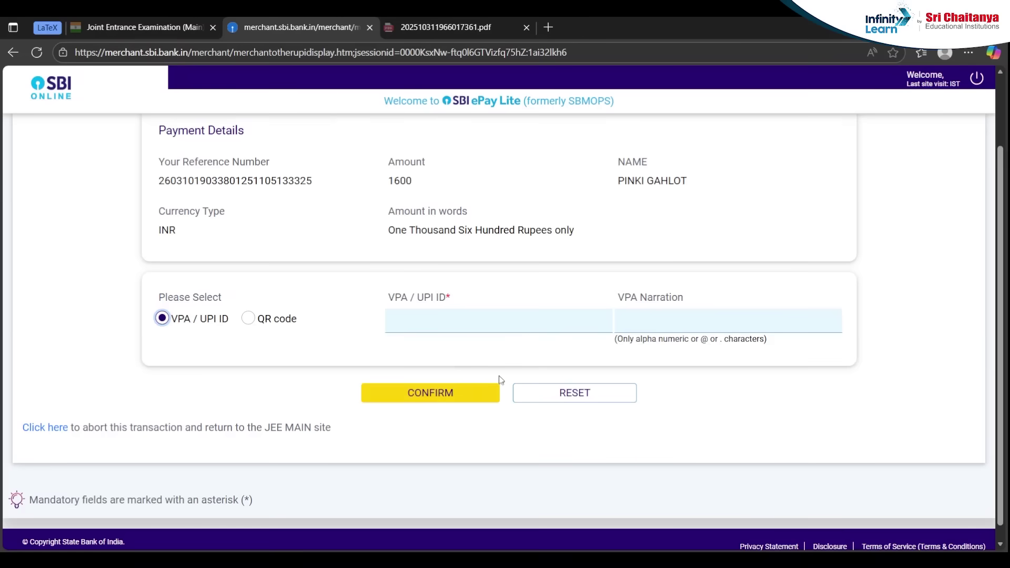
pyautogui.scroll(-1, 600, 329)
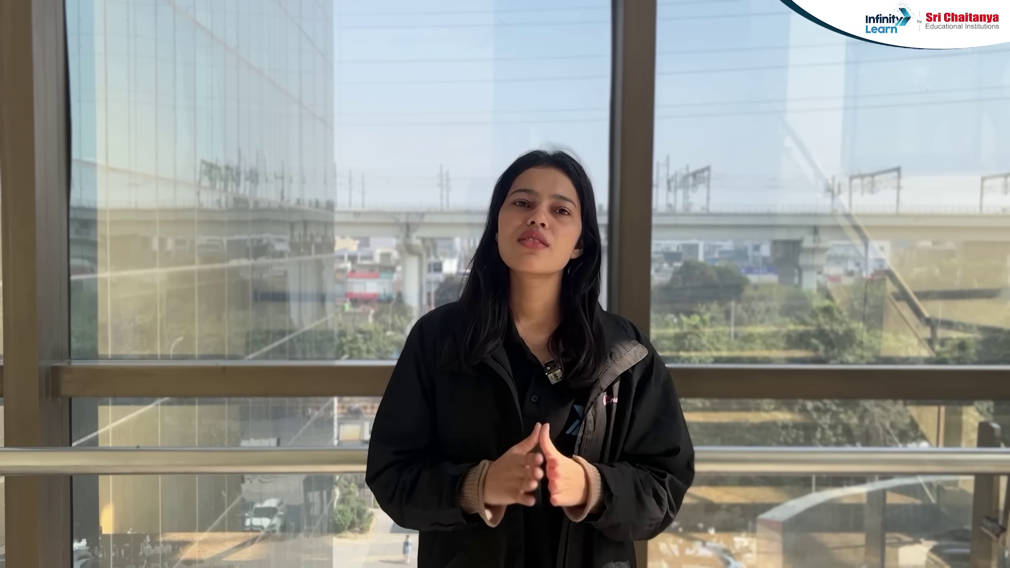